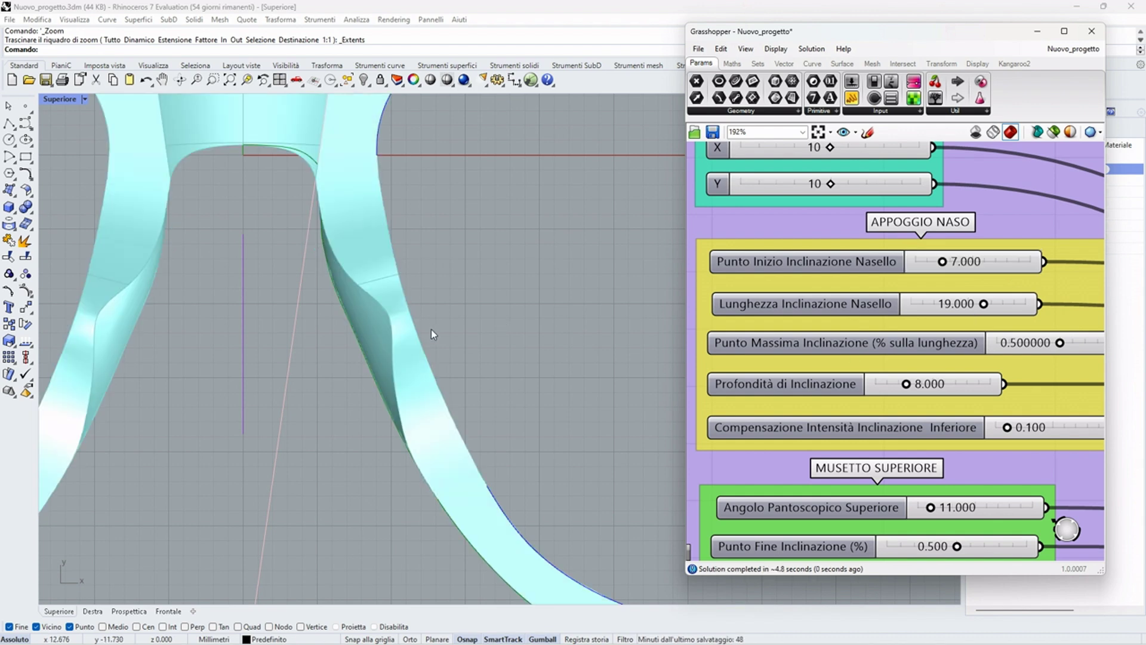
# Step: Set the nose pad inclination start point (Punto Inizio Inclinazione Nasello) to 8 in the APPOGGIO NASO group
pyautogui.doubleClick(944, 260)
pyautogui.write('8')
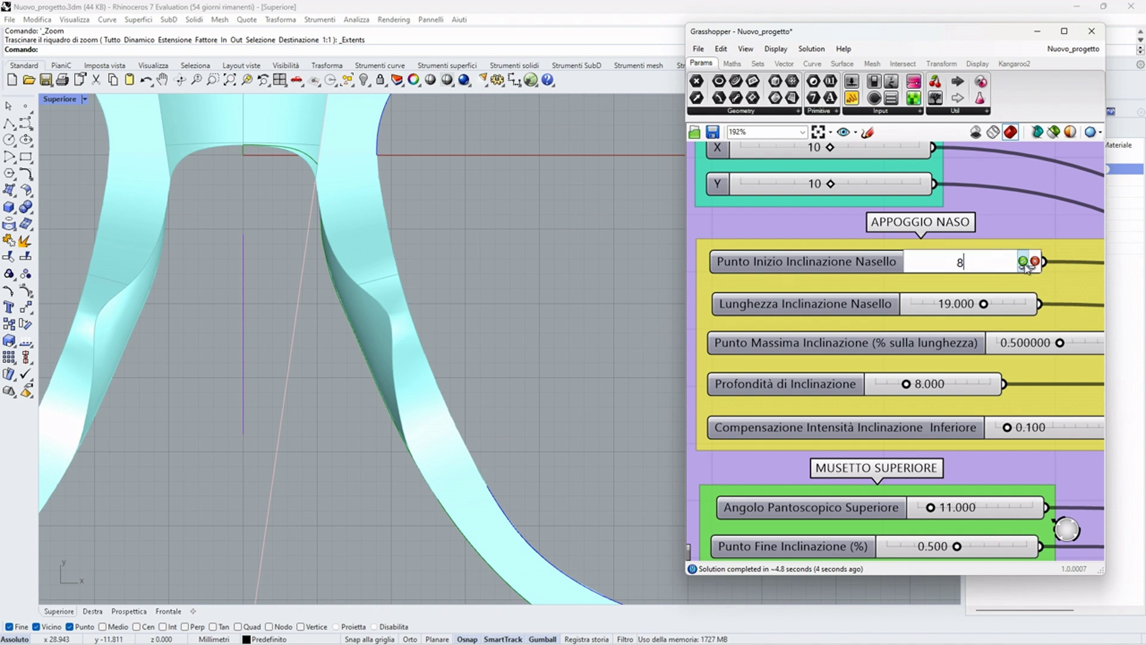
pyautogui.press('Return')
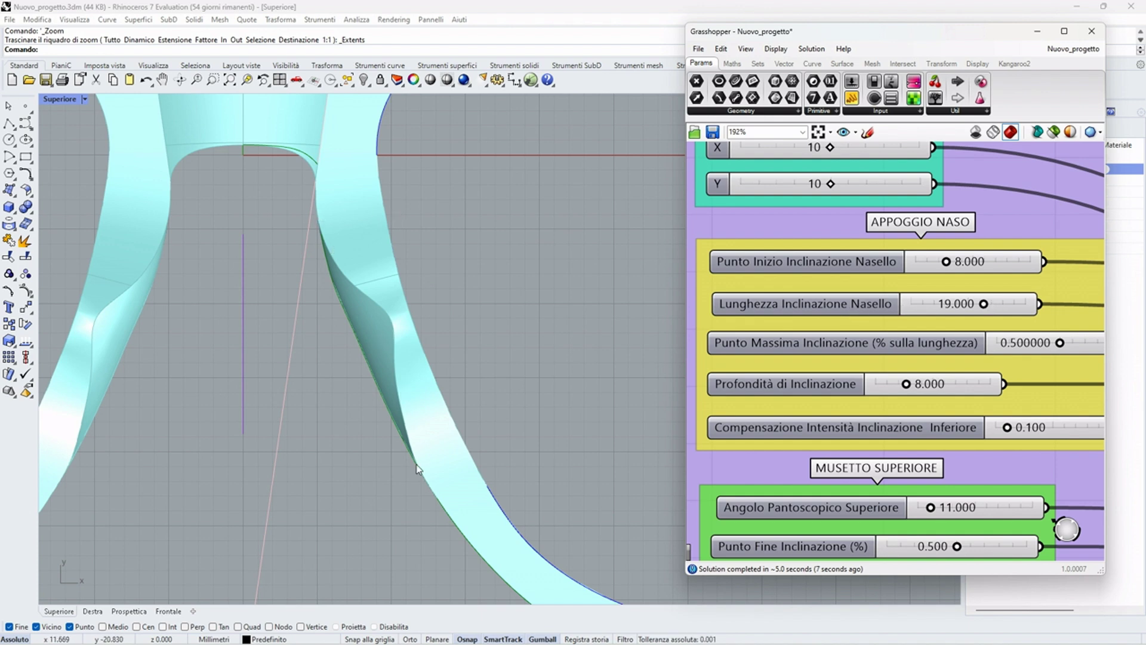
# Step: Try a nose pad inclination length (Lunghezza Inclinazione Nasello) of 15 in the APPOGGIO NASO group
pyautogui.scroll(-3, 417, 469)
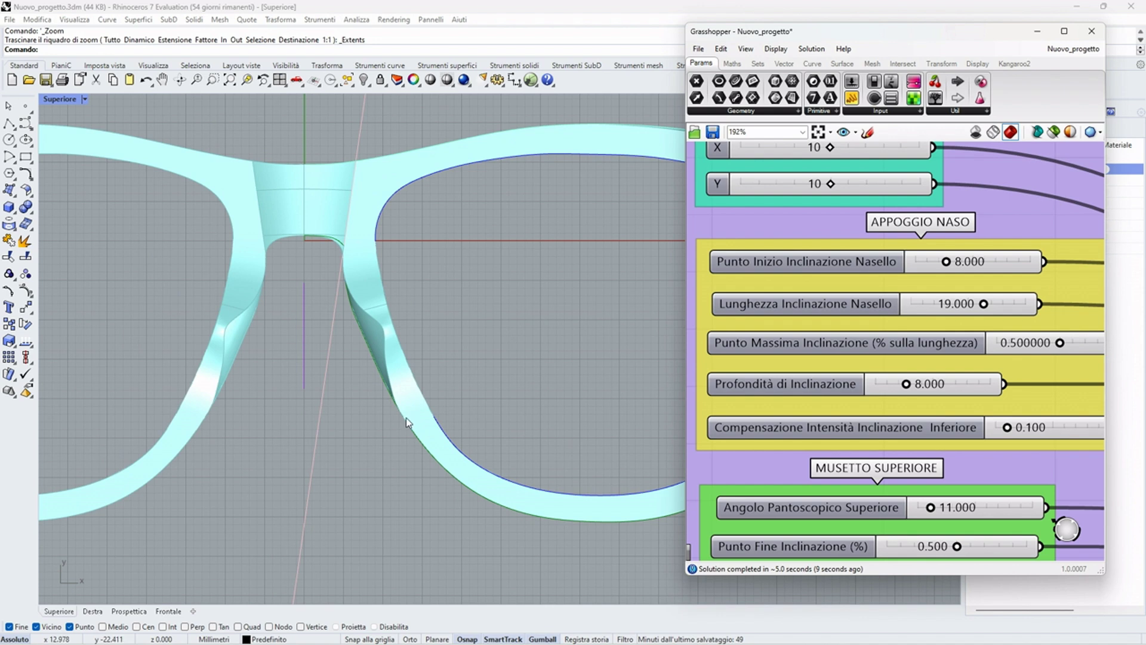
pyautogui.doubleClick(991, 306)
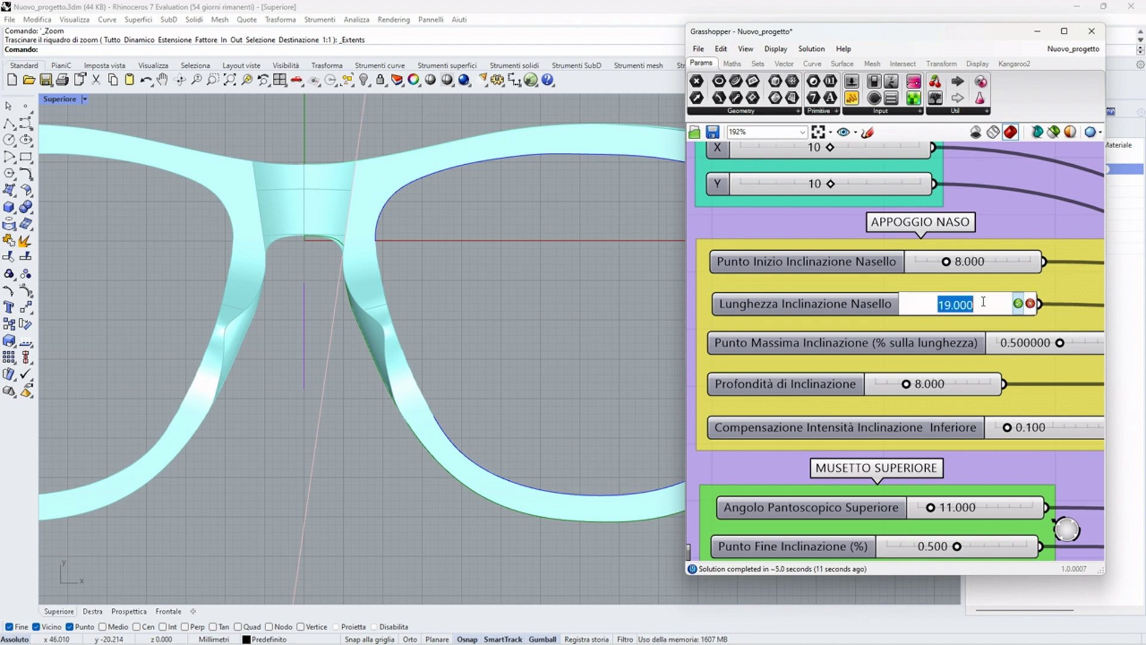
pyautogui.write('15')
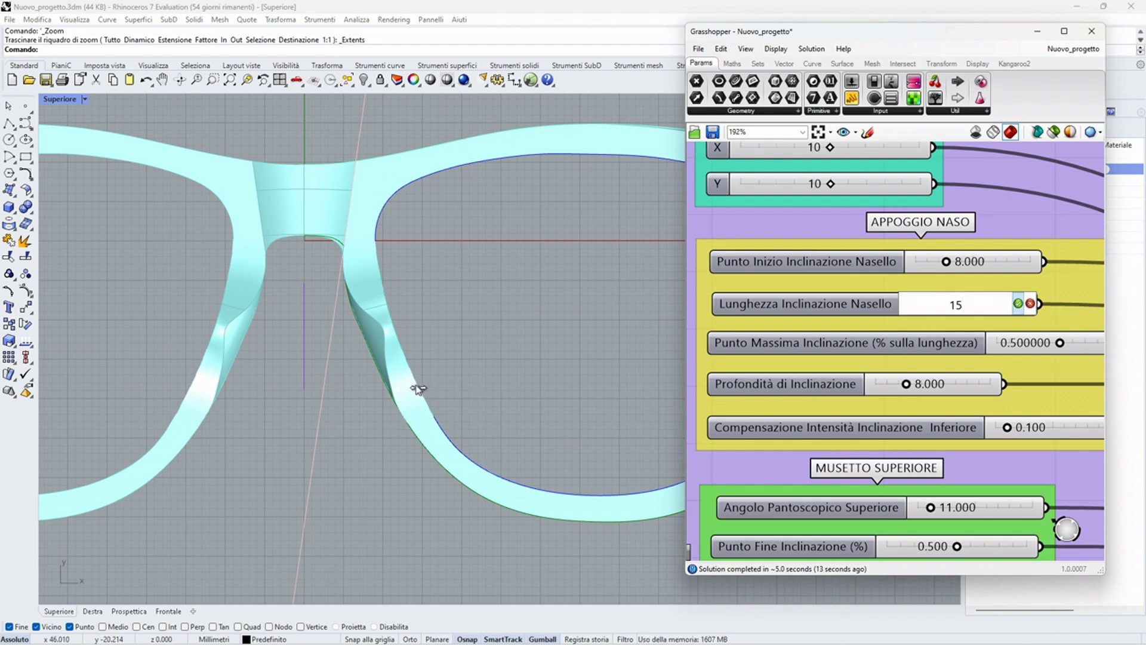
pyautogui.press('Return')
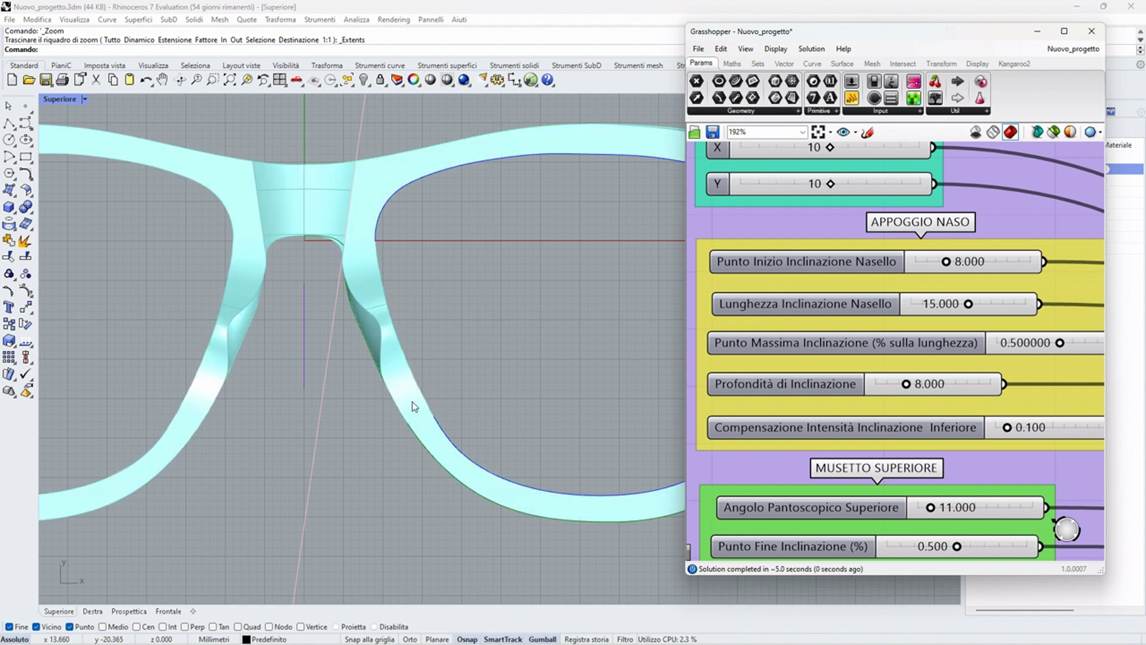
# Step: Set the nose pad inclination length (Lunghezza Inclinazione Nasello) to 22
pyautogui.doubleClick(967, 304)
pyautogui.write('22')
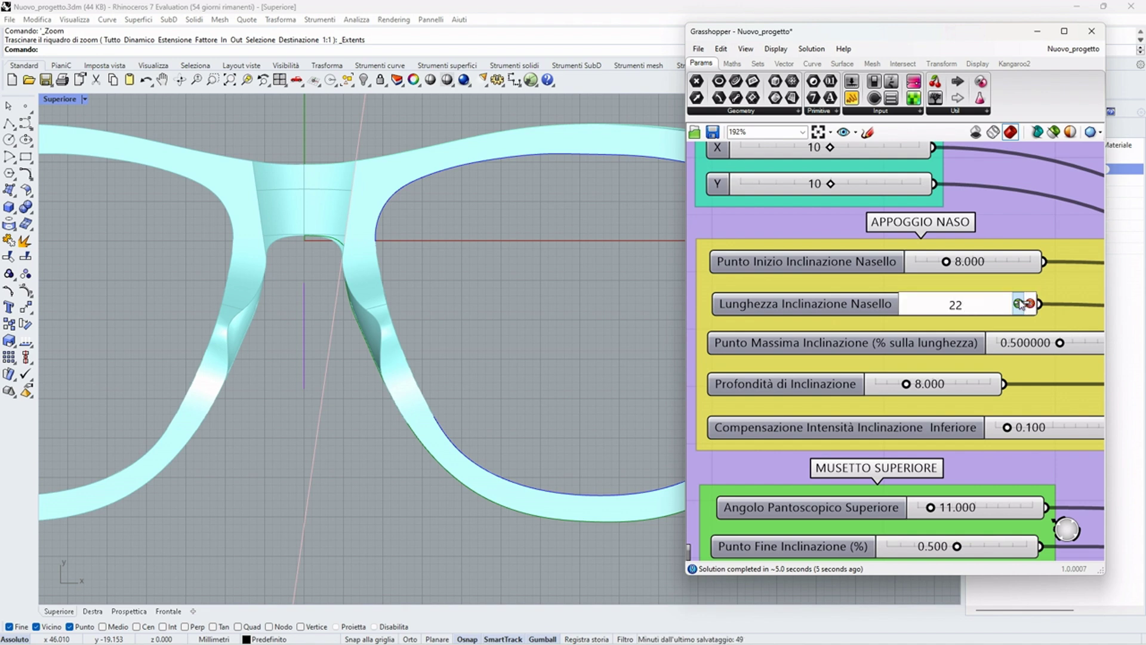
pyautogui.press('Return')
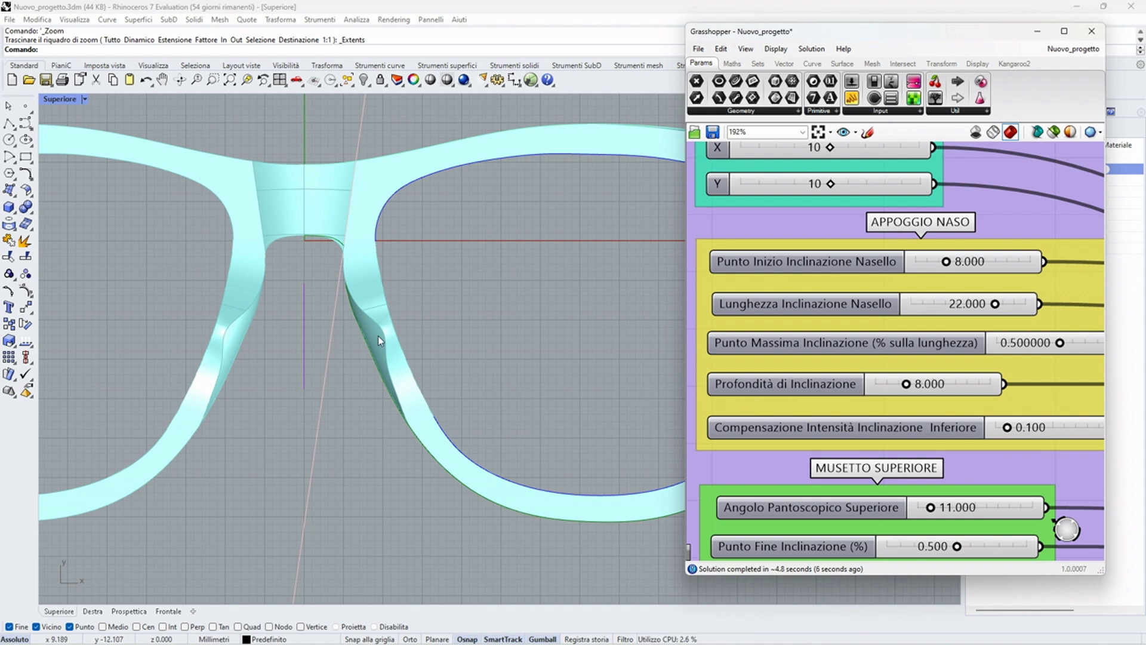
# Step: Try an inclination depth (Profondità di Inclinazione) of 4 for the nose pads
pyautogui.doubleClick(907, 385)
pyautogui.write('4')
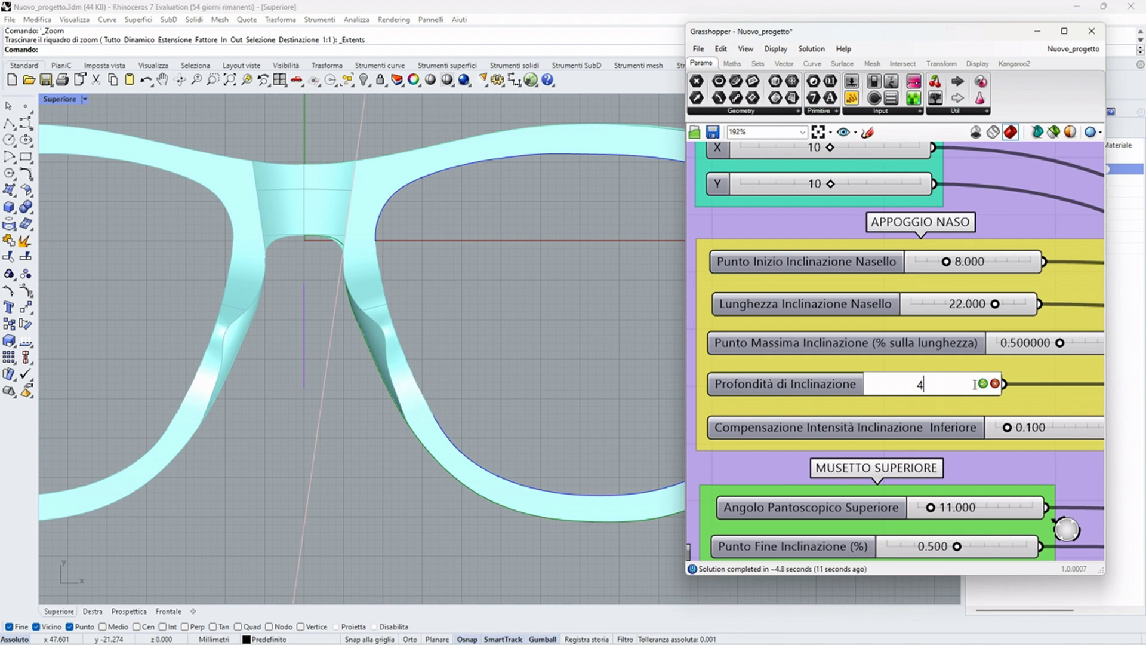
pyautogui.press('Return')
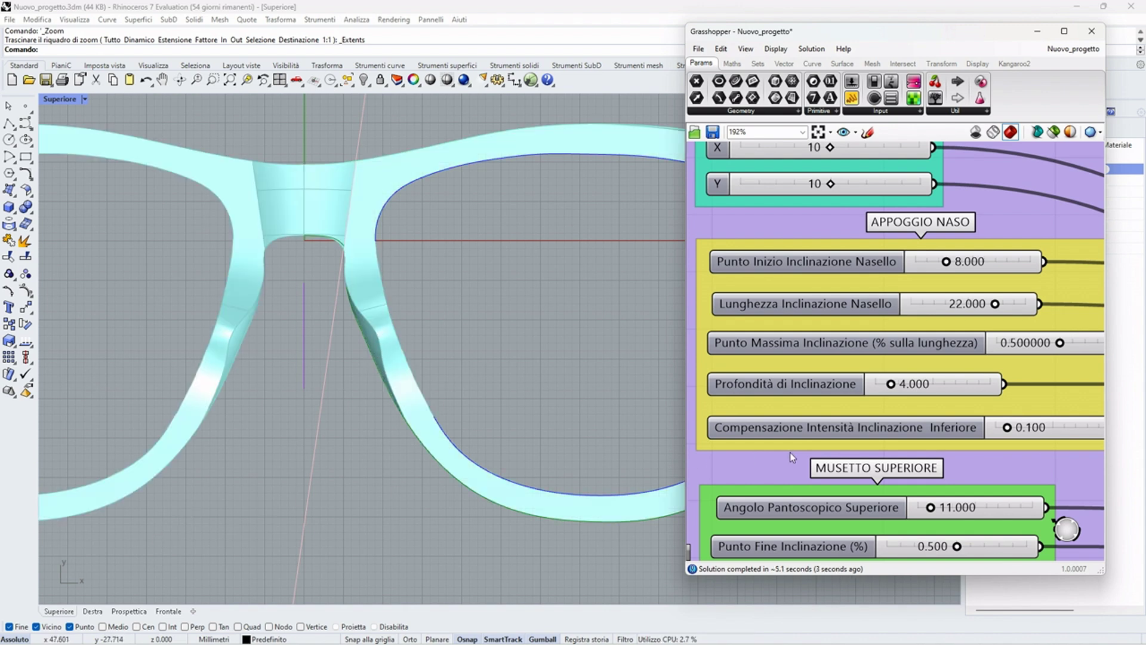
# Step: Set the nose pad inclination depth (Profondità di Inclinazione) to 6
pyautogui.doubleClick(890, 385)
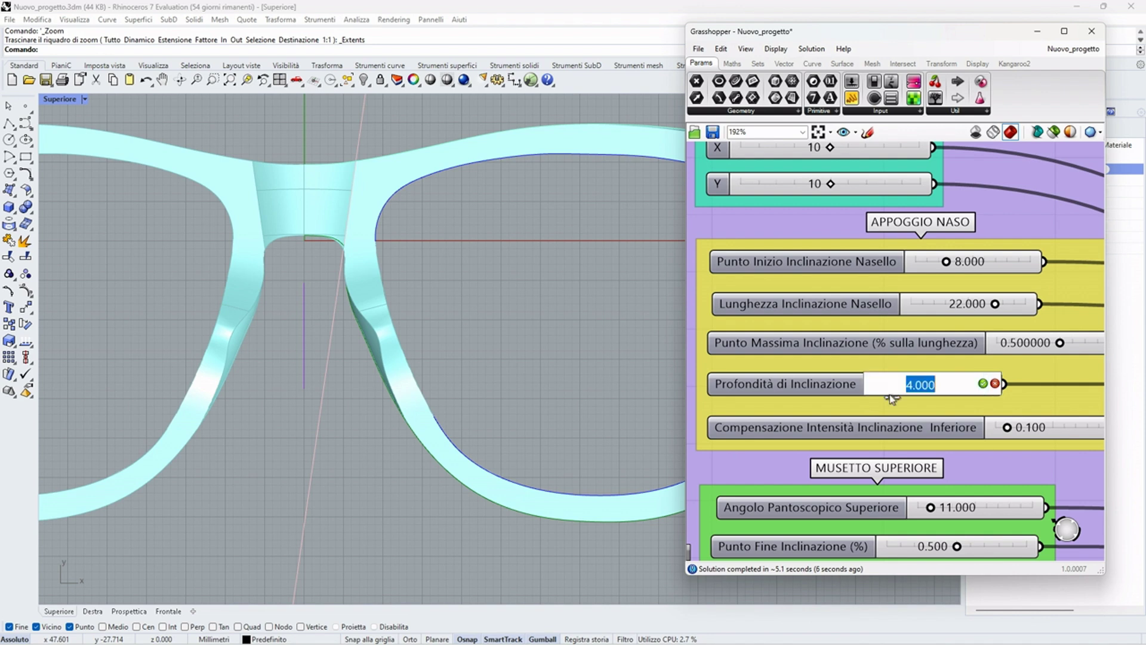
pyautogui.write('6')
pyautogui.press('Return')
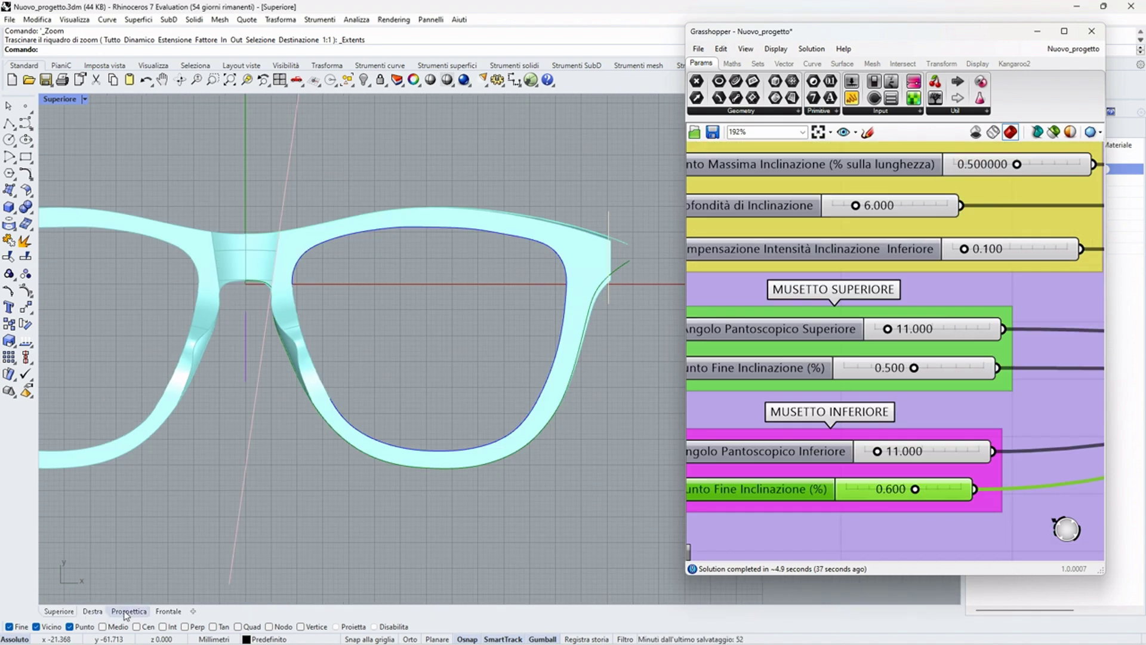
# Step: Examine the frame's thickness and outer end piece in the perspective and right views, and return to the top view
pyautogui.click(126, 611)
pyautogui.scroll(-3, 359, 335)
pyautogui.scroll(3, 492, 361)
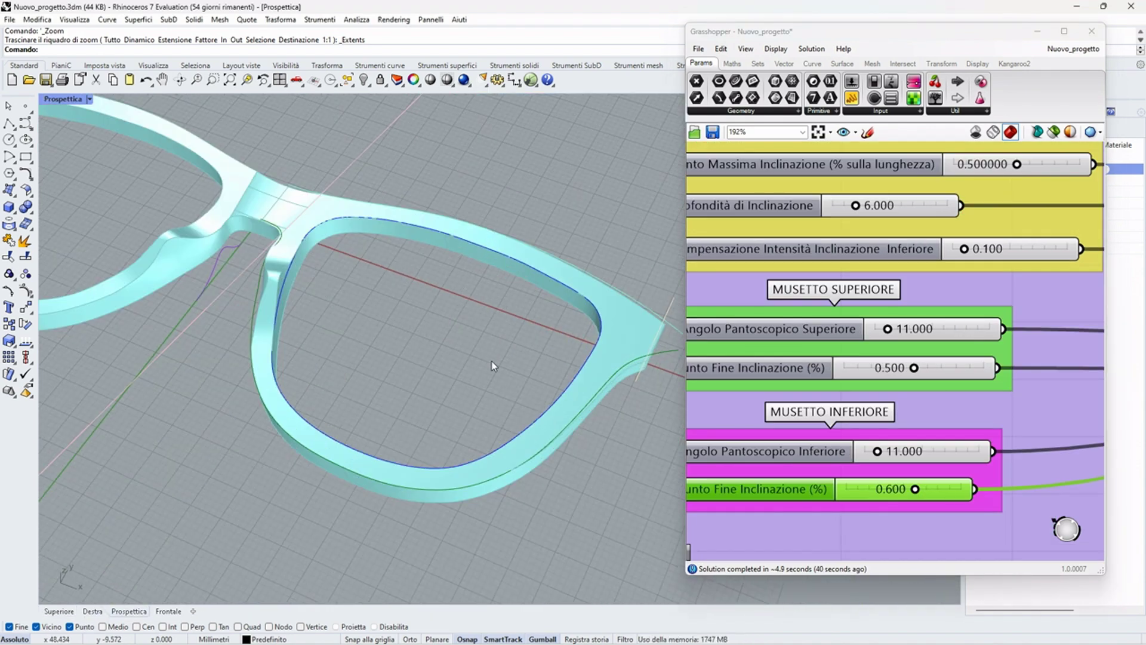
pyautogui.scroll(2, 492, 360)
pyautogui.moveTo(367, 377); pyautogui.dragTo(407, 314, button='right')
pyautogui.scroll(-7, 432, 327)
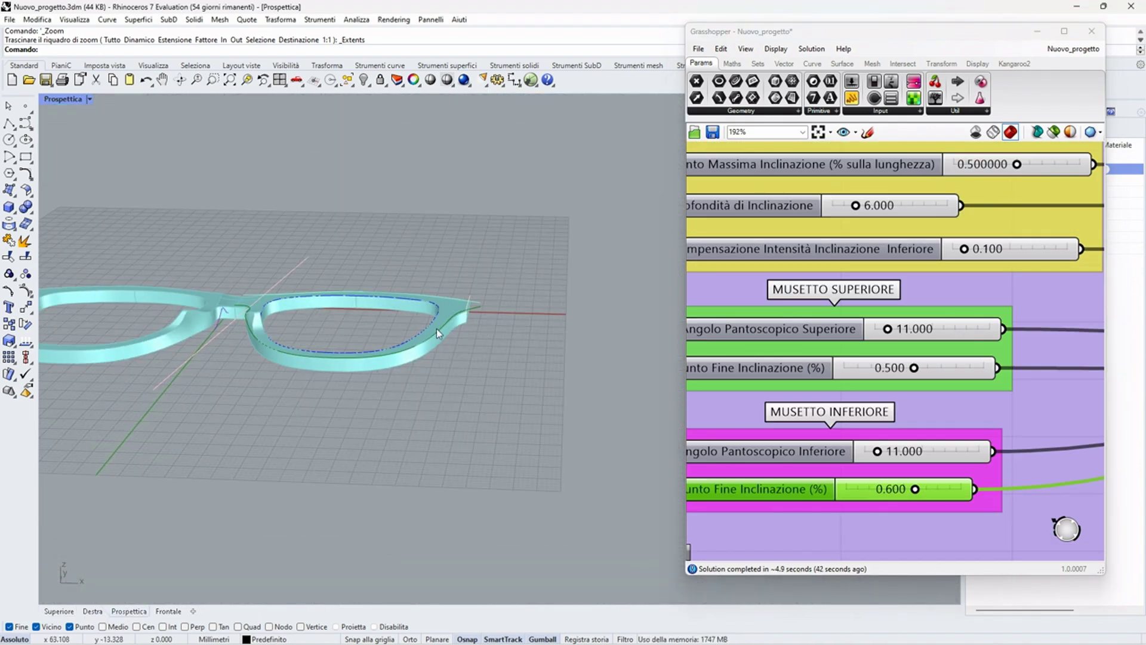
pyautogui.scroll(5, 436, 329)
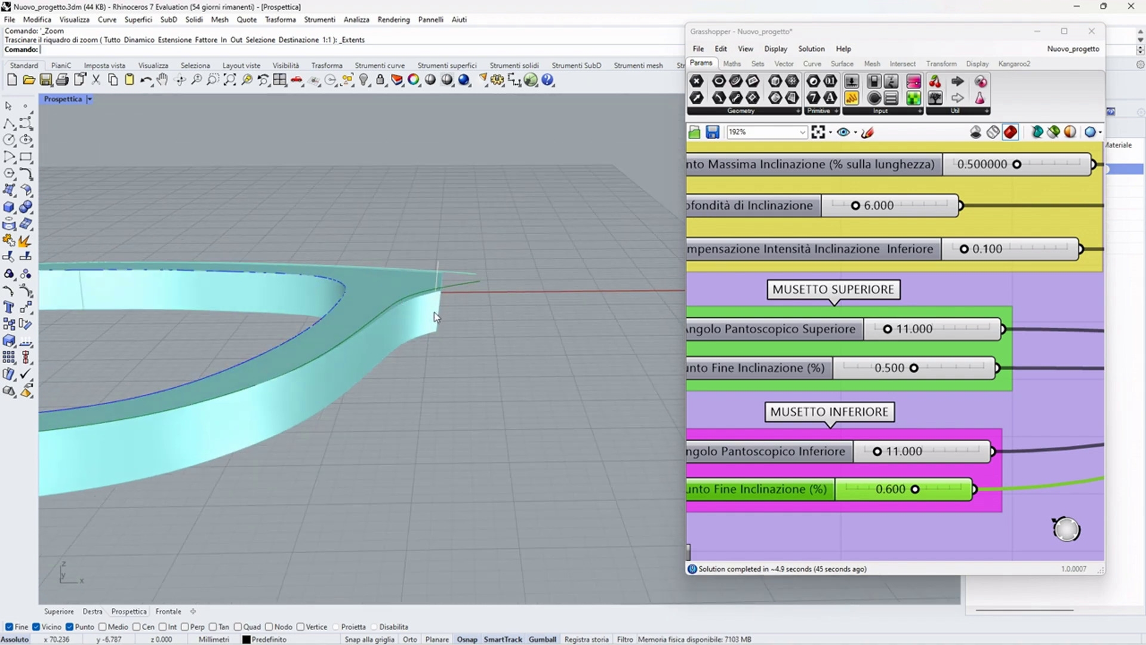
pyautogui.scroll(-5, 438, 319)
pyautogui.moveTo(402, 312); pyautogui.dragTo(279, 313, button='right')
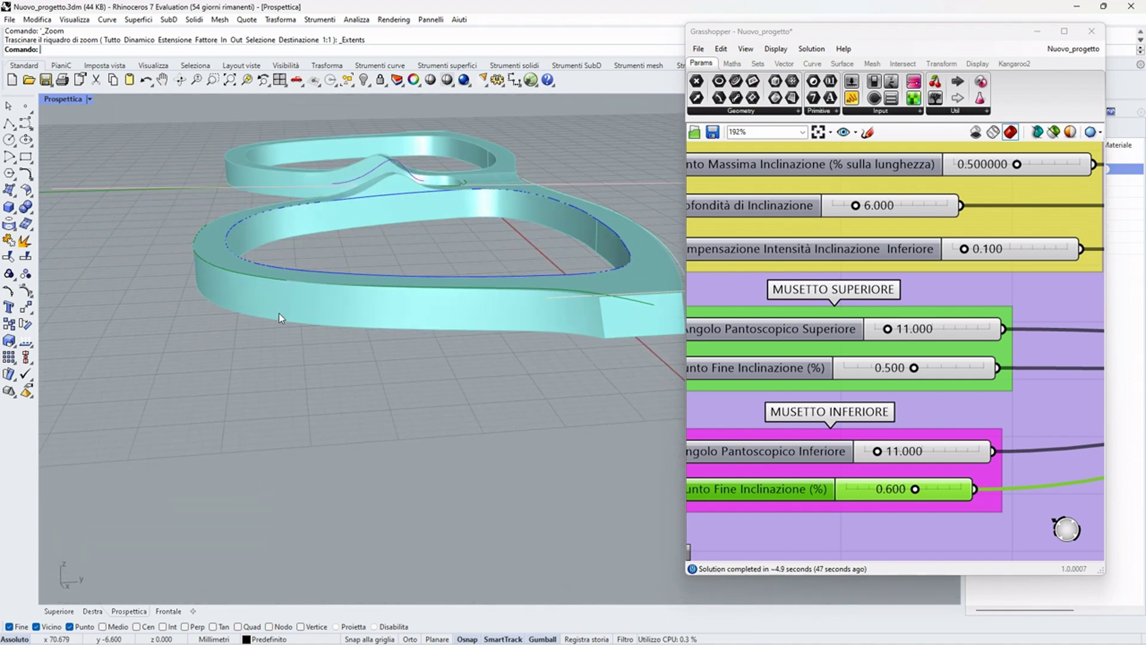
pyautogui.click(92, 612)
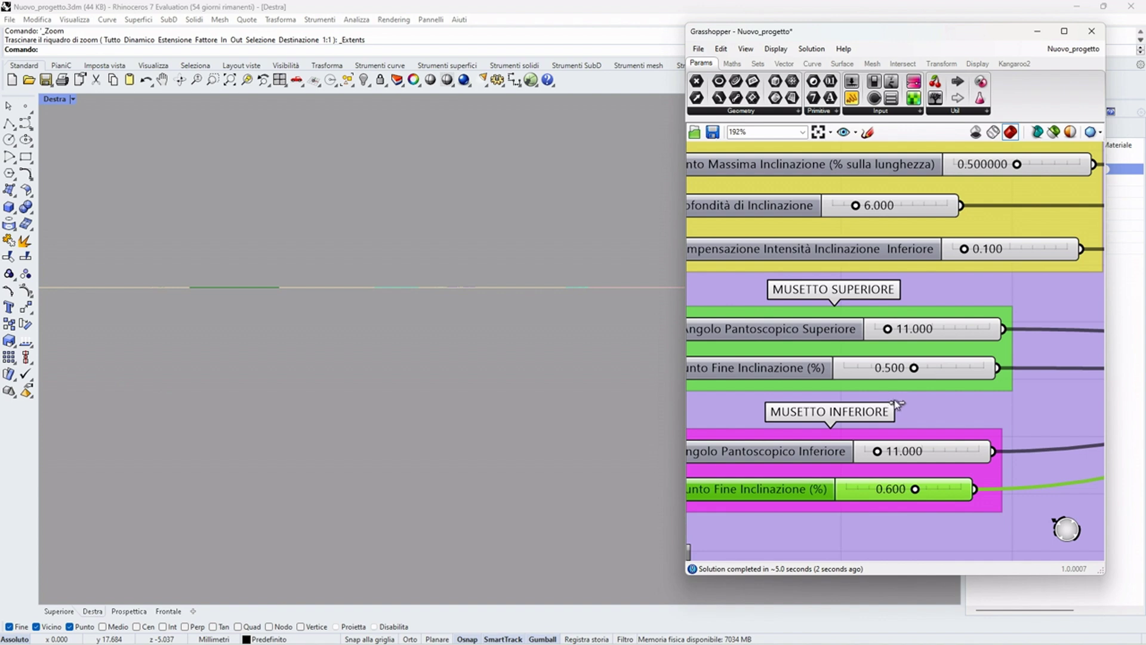
pyautogui.click(62, 612)
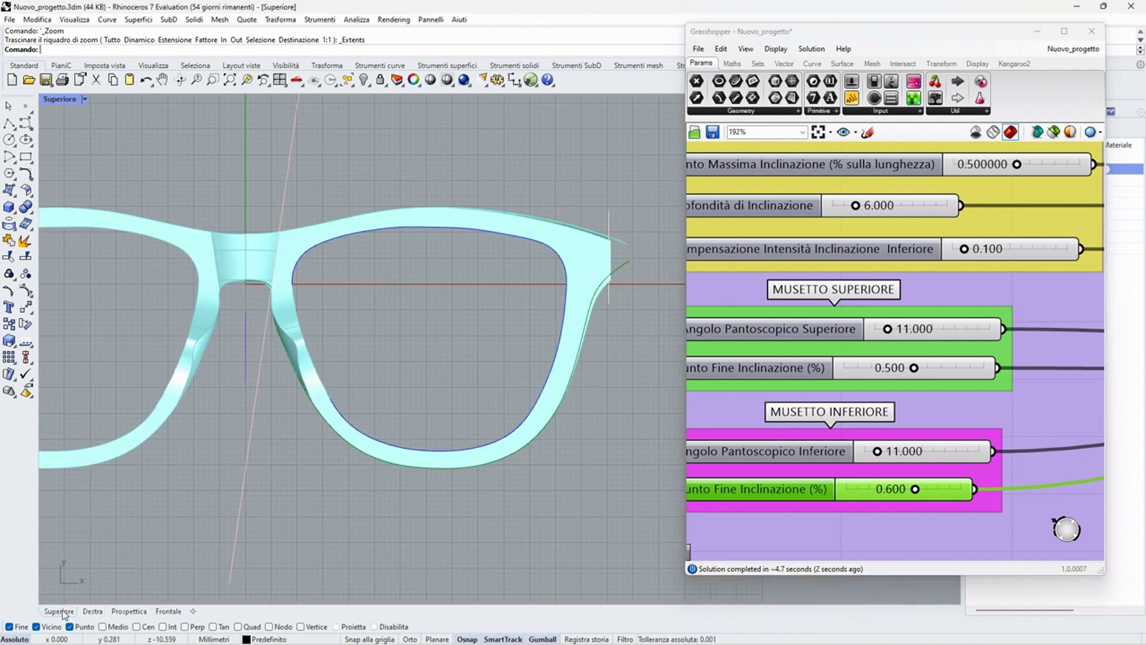
# Step: Try an inclination end point (Punto Fine Inclinazione) of 0.8 for the upper end piece, MUSETTO SUPERIORE
pyautogui.scroll(5, 609, 221)
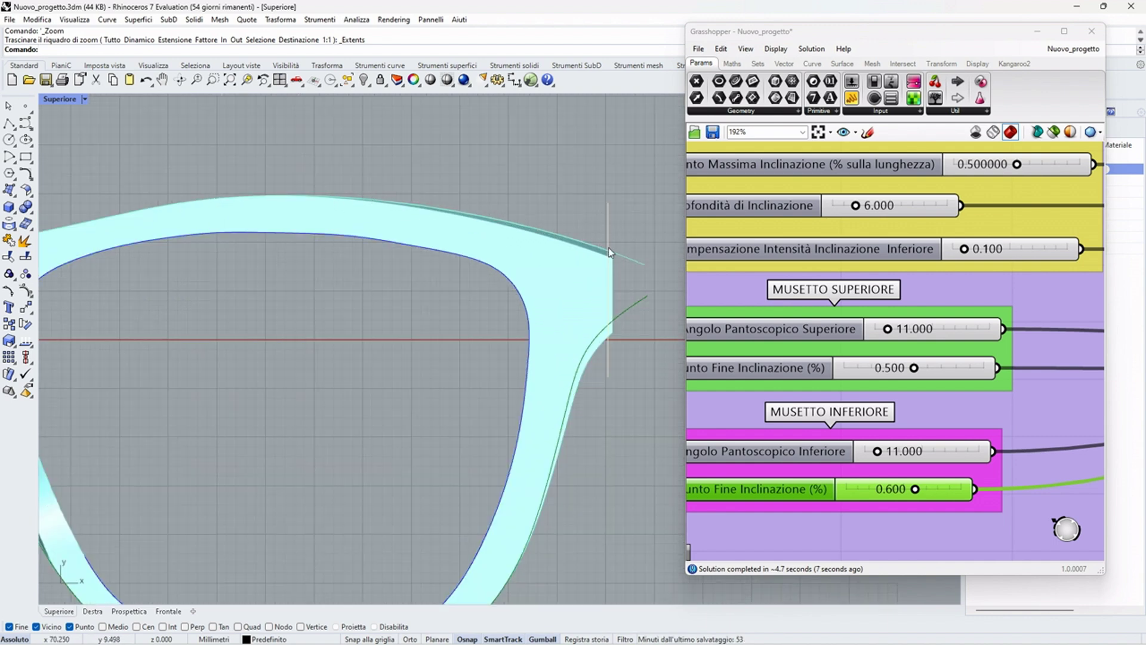
pyautogui.doubleClick(919, 367)
pyautogui.write('0.')
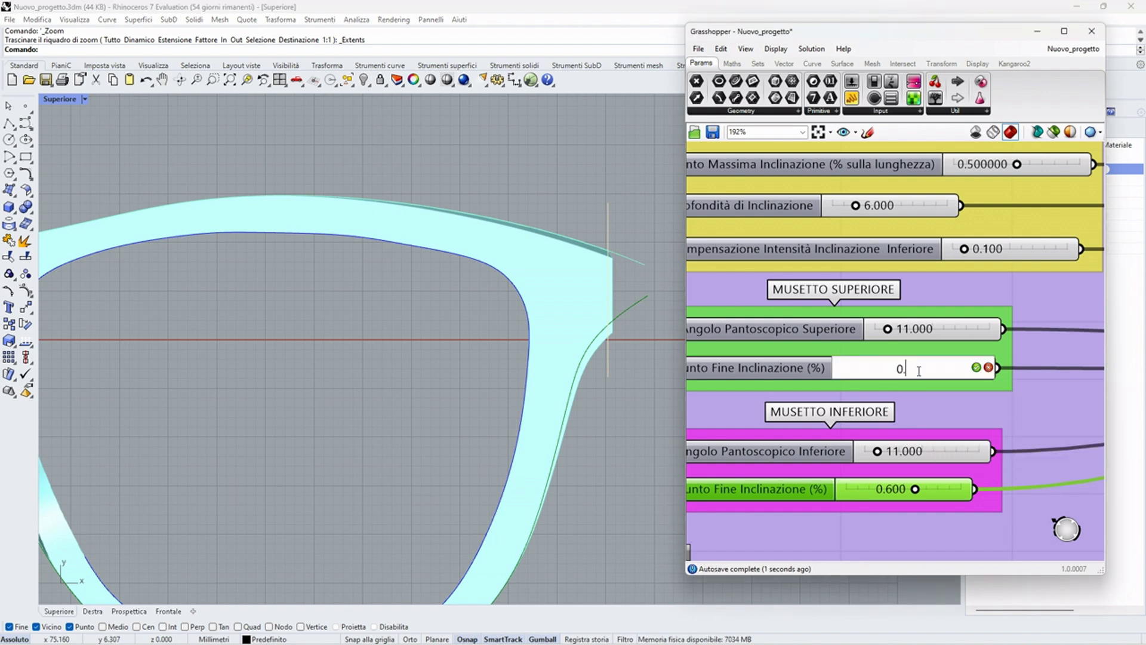
pyautogui.write('8')
pyautogui.press('Return')
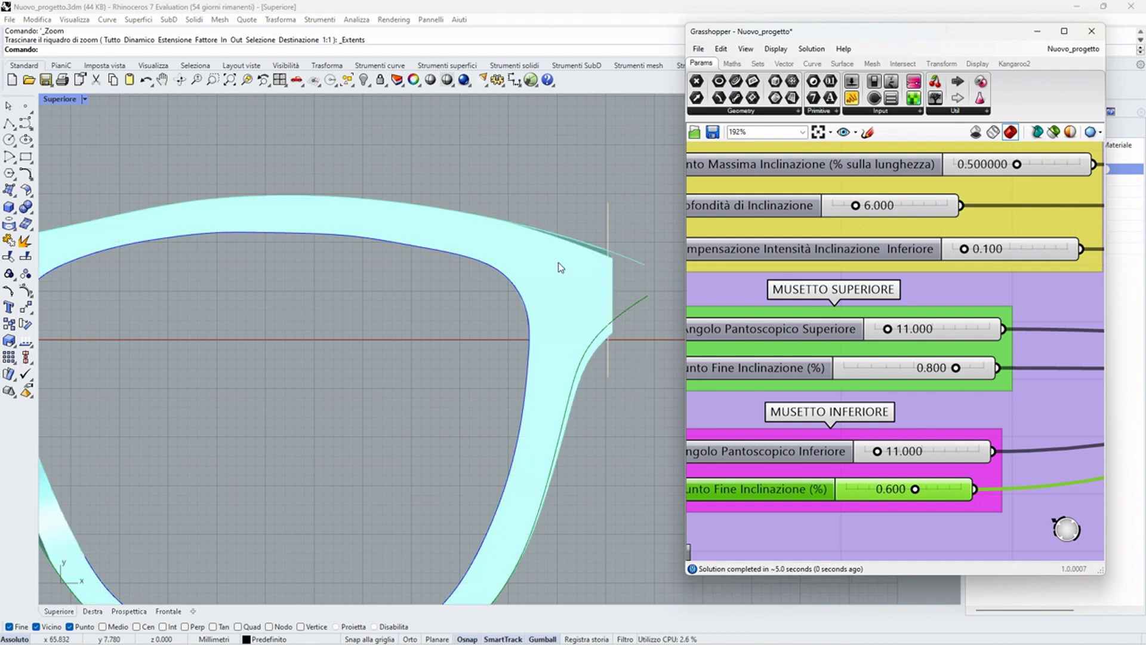
# Step: Try an inclination end point of 0.2 for the upper end piece, MUSETTO SUPERIORE
pyautogui.doubleClick(958, 368)
pyautogui.write('0.2')
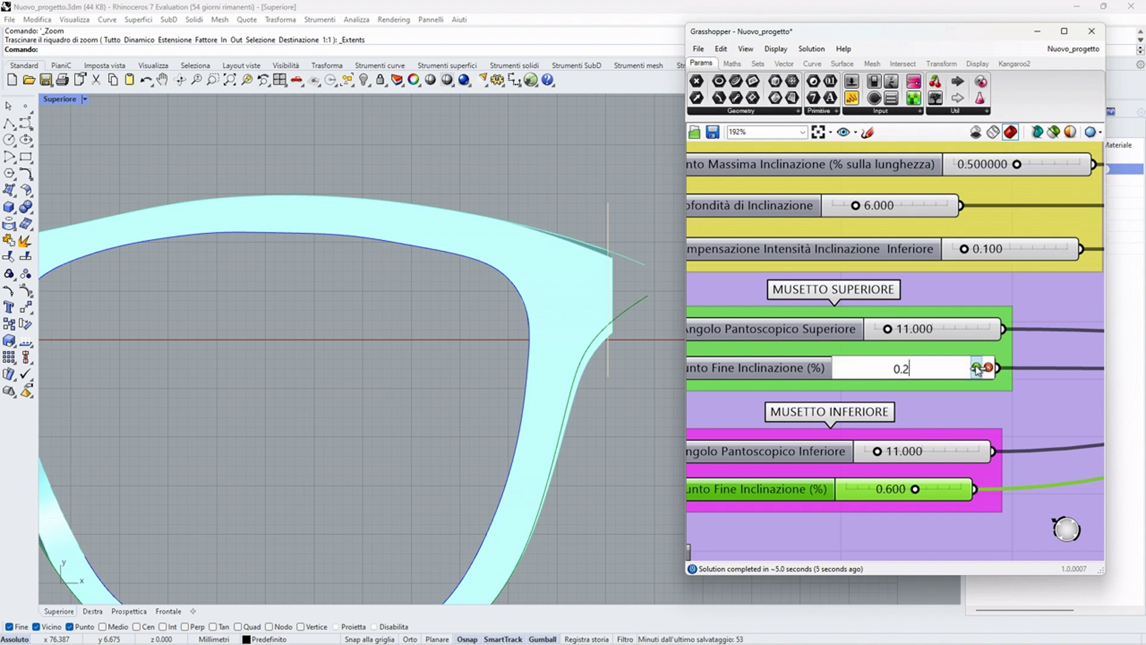
pyautogui.press('Return')
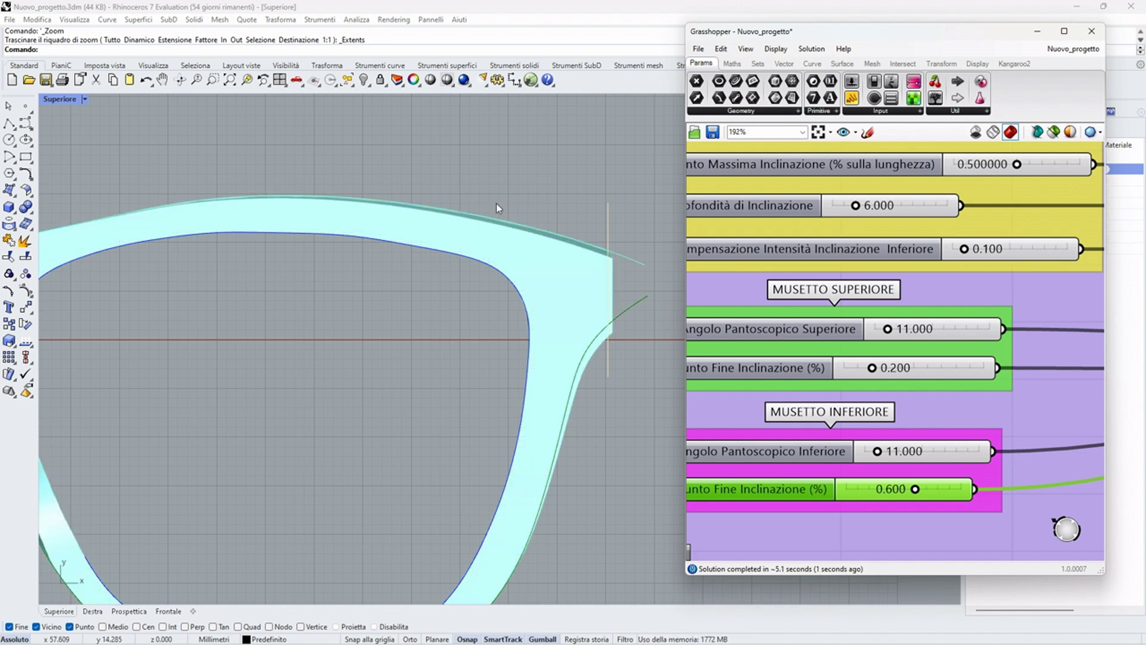
# Step: Restore the MUSETTO SUPERIORE inclination end point (Punto Fine Inclinazione) to 0.5
pyautogui.doubleClick(875, 368)
pyautogui.write('0.5')
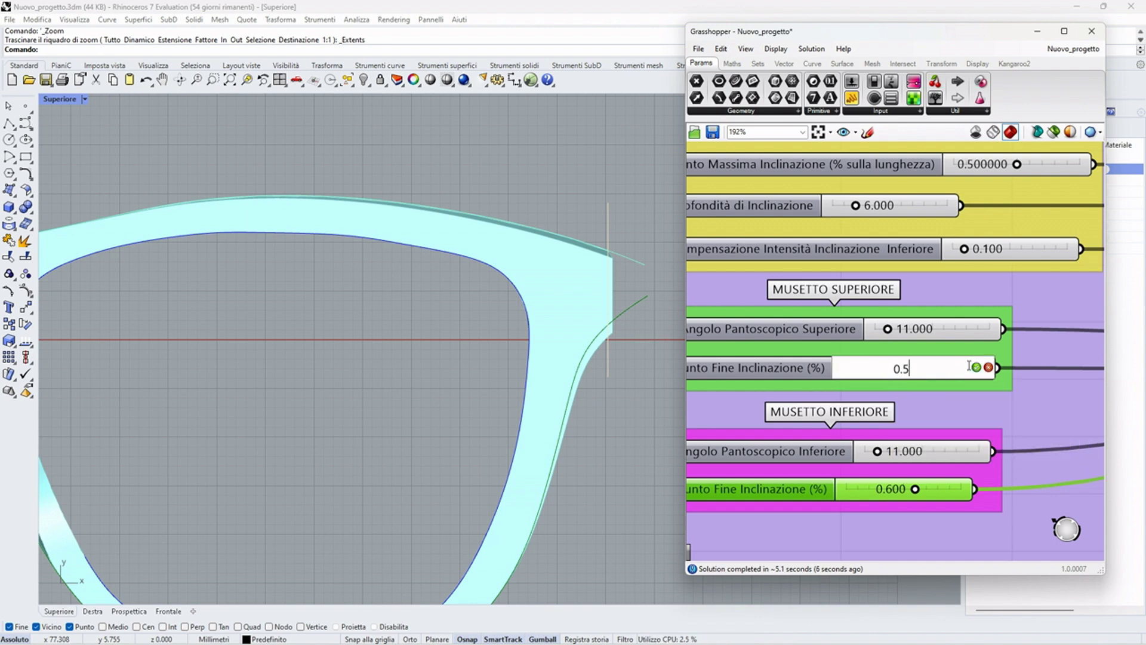
pyautogui.click(976, 367)
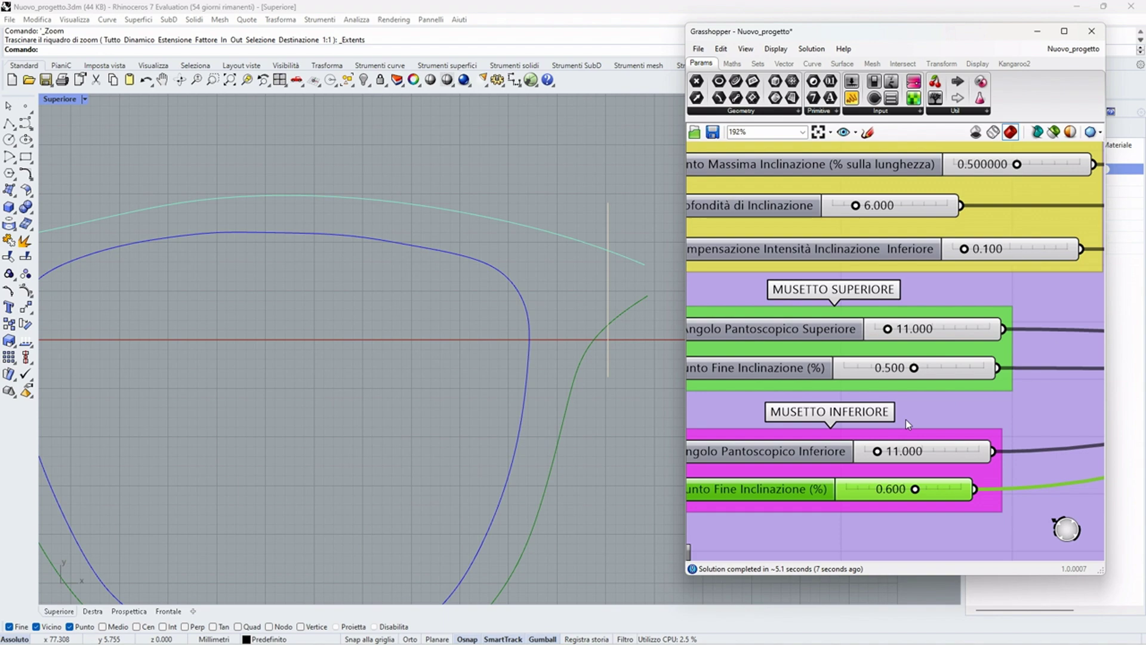
# Step: Try an inclination end point (Punto Fine Inclinazione) of 0.9 for the lower end piece, MUSETTO INFERIORE
pyautogui.scroll(-3, 899, 377)
pyautogui.scroll(3, 875, 476)
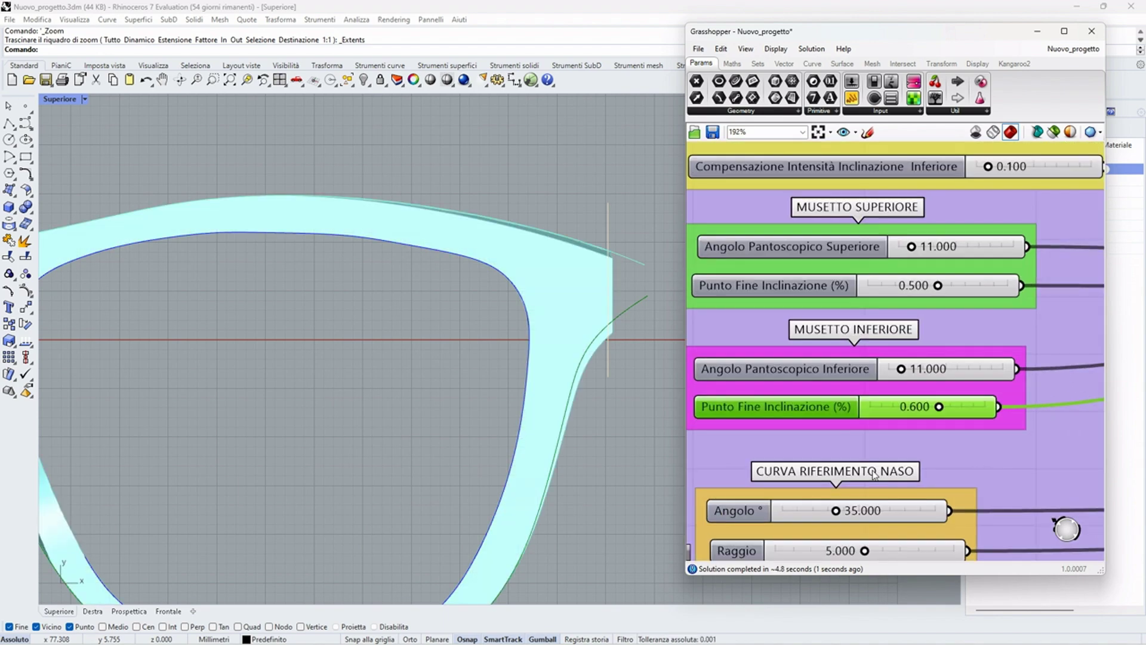
pyautogui.scroll(1, 875, 476)
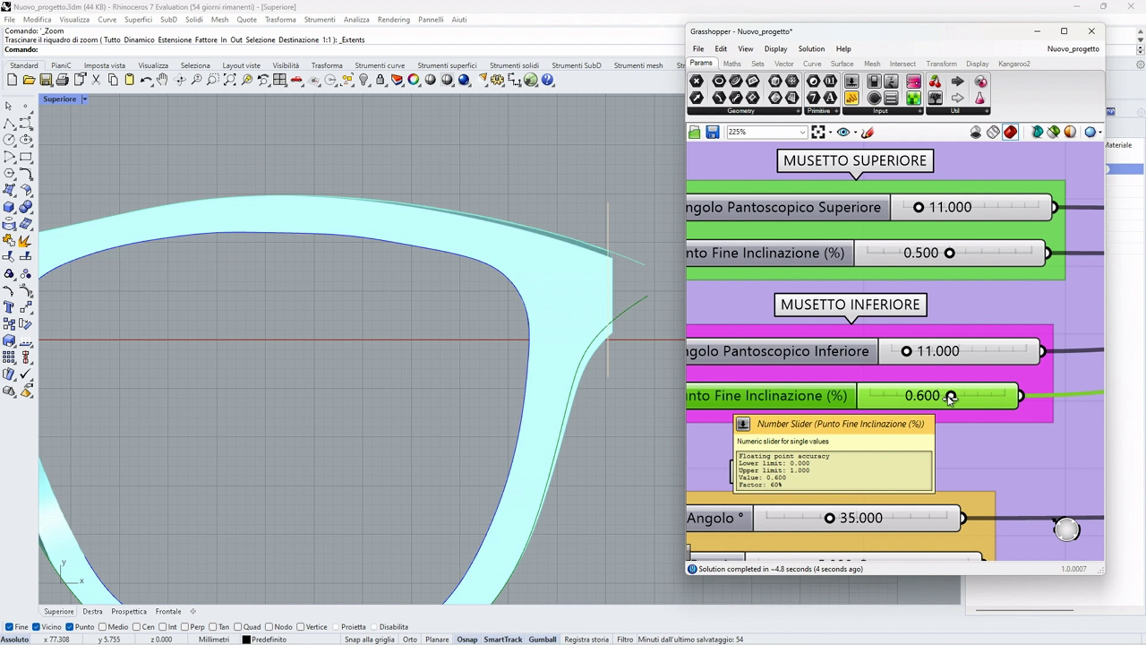
pyautogui.moveTo(950, 397); pyautogui.dragTo(991, 395)
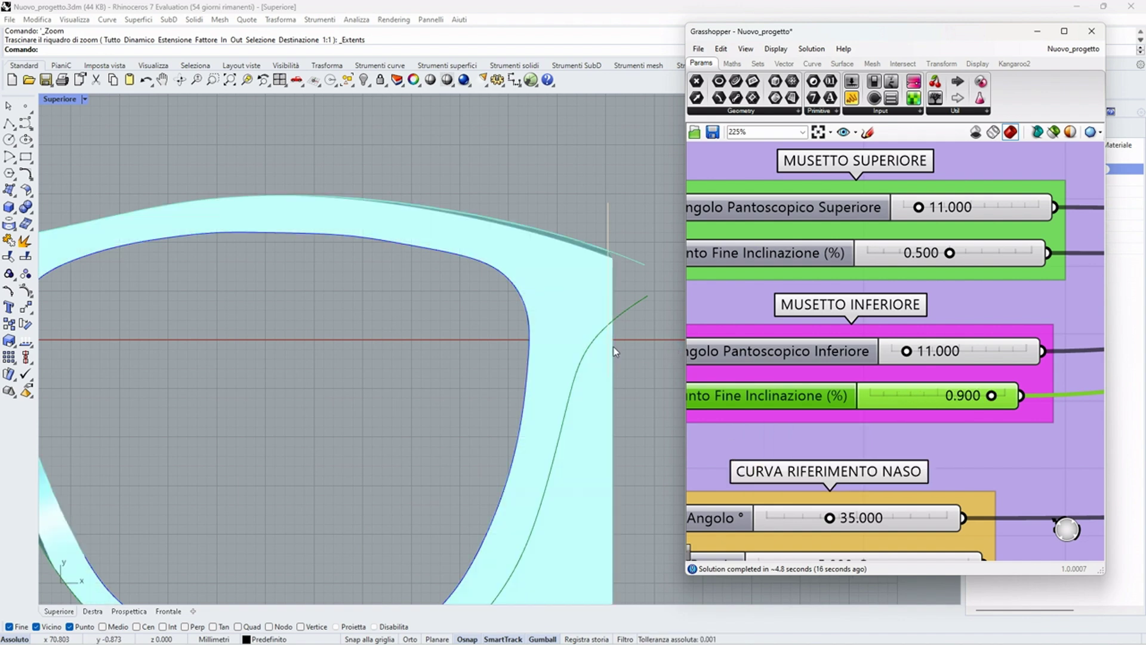
# Step: Set the MUSETTO INFERIORE inclination end point (Punto Fine Inclinazione) to 0.5
pyautogui.doubleClick(993, 396)
pyautogui.write('0.5')
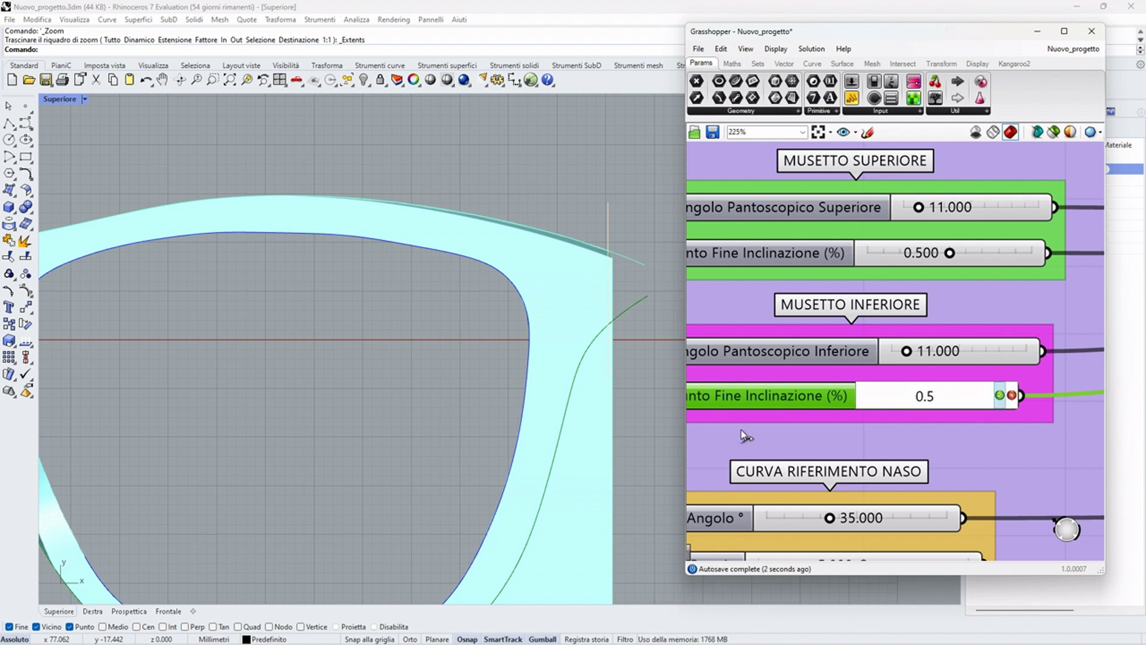
pyautogui.press('Return')
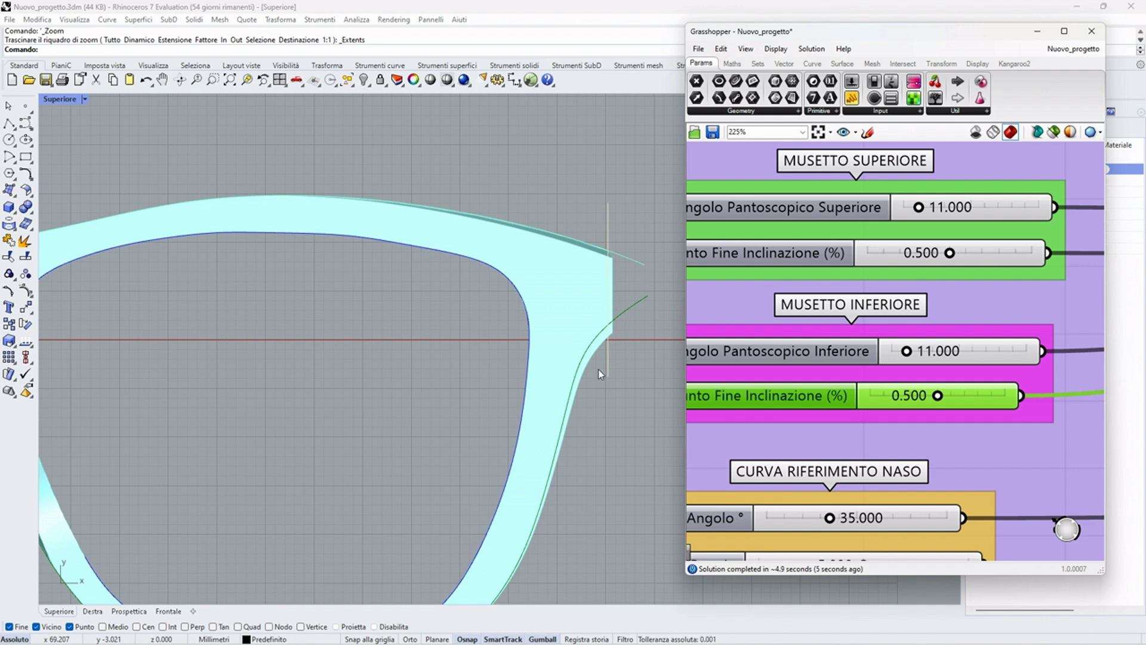
# Step: Turn on the preview of the main frame Cluster component to display its dimensions and nose reference lines on the model
pyautogui.scroll(-3, 523, 243)
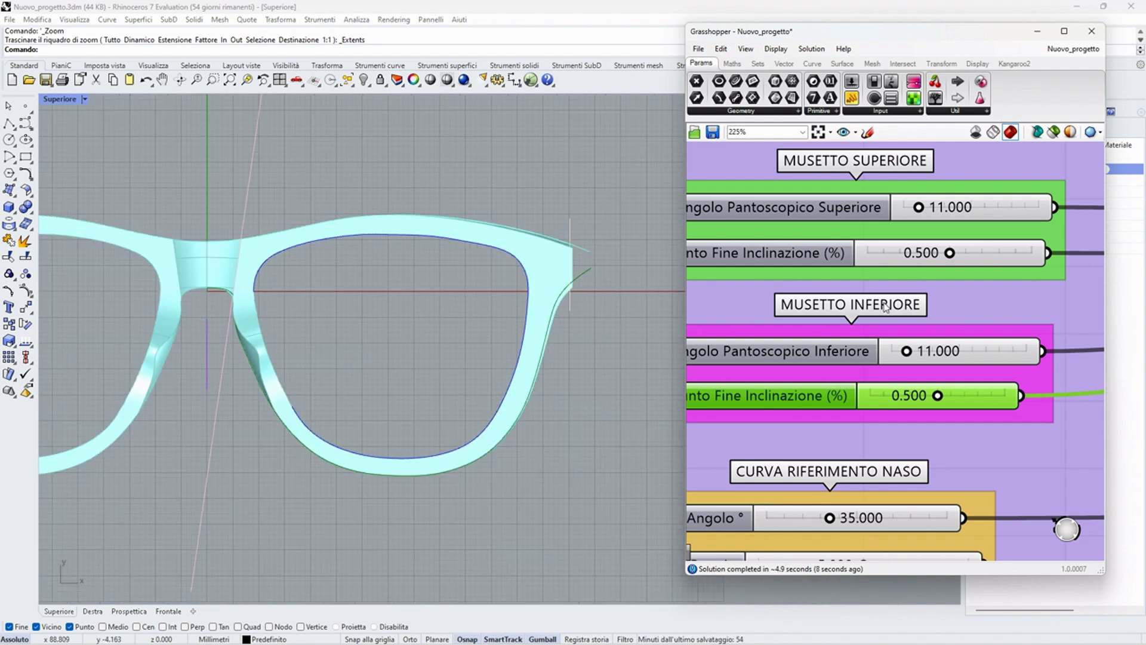
pyautogui.scroll(-3, 847, 406)
pyautogui.scroll(2, 848, 412)
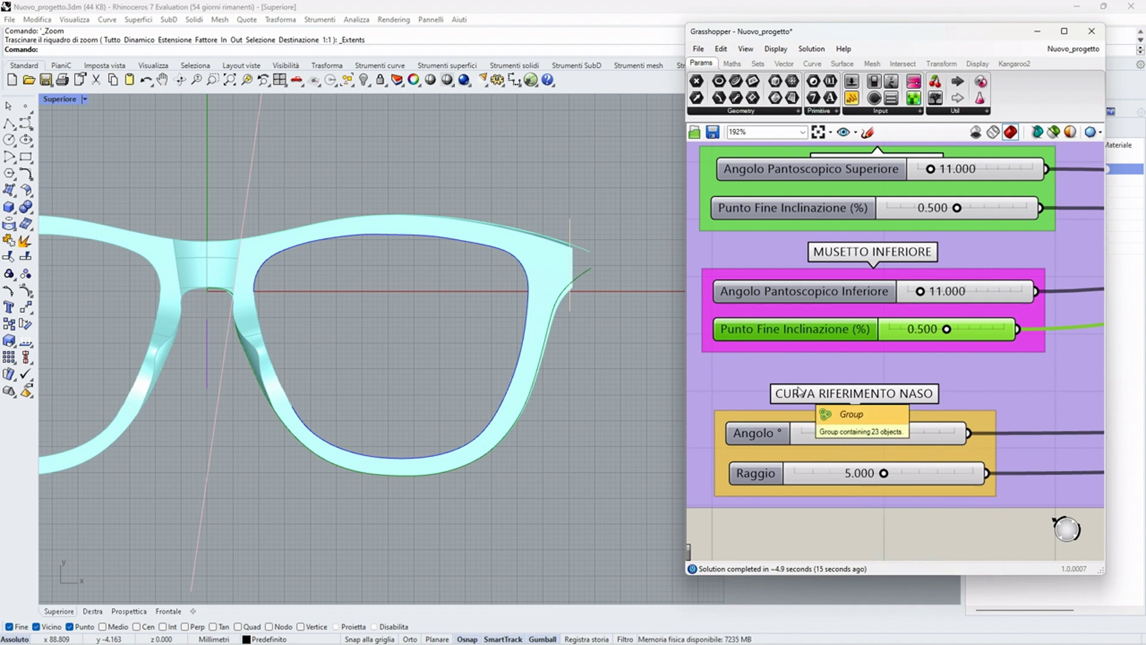
pyautogui.scroll(-5, 776, 400)
pyautogui.scroll(-2, 788, 447)
pyautogui.scroll(8, 941, 392)
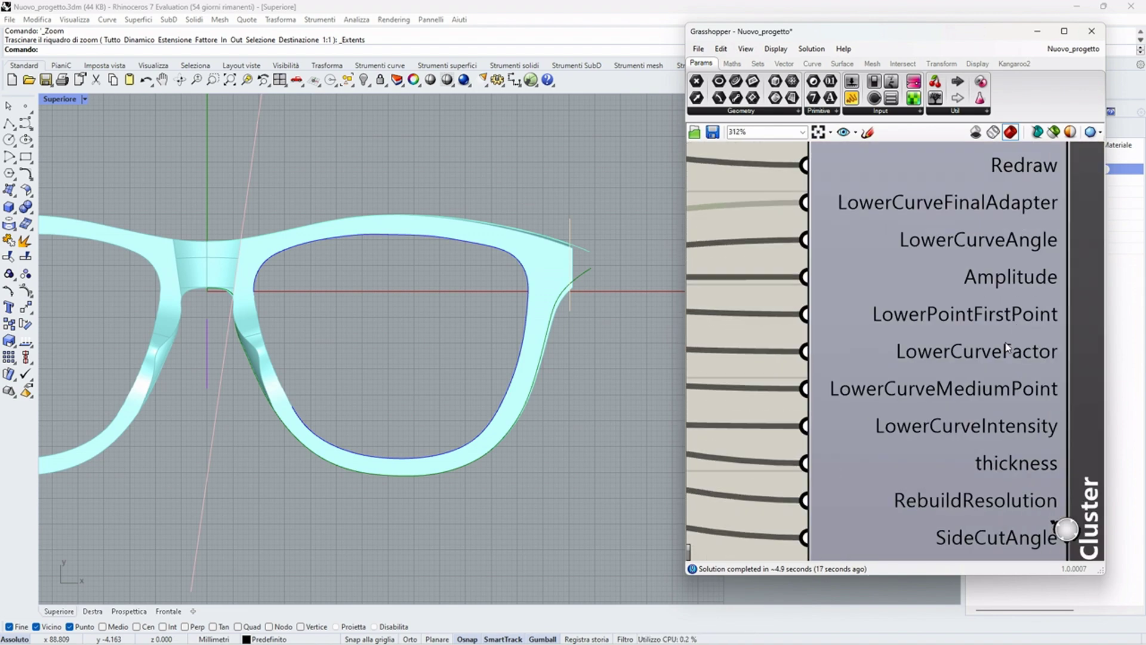
pyautogui.scroll(-1, 976, 285)
pyautogui.rightClick(1017, 263)
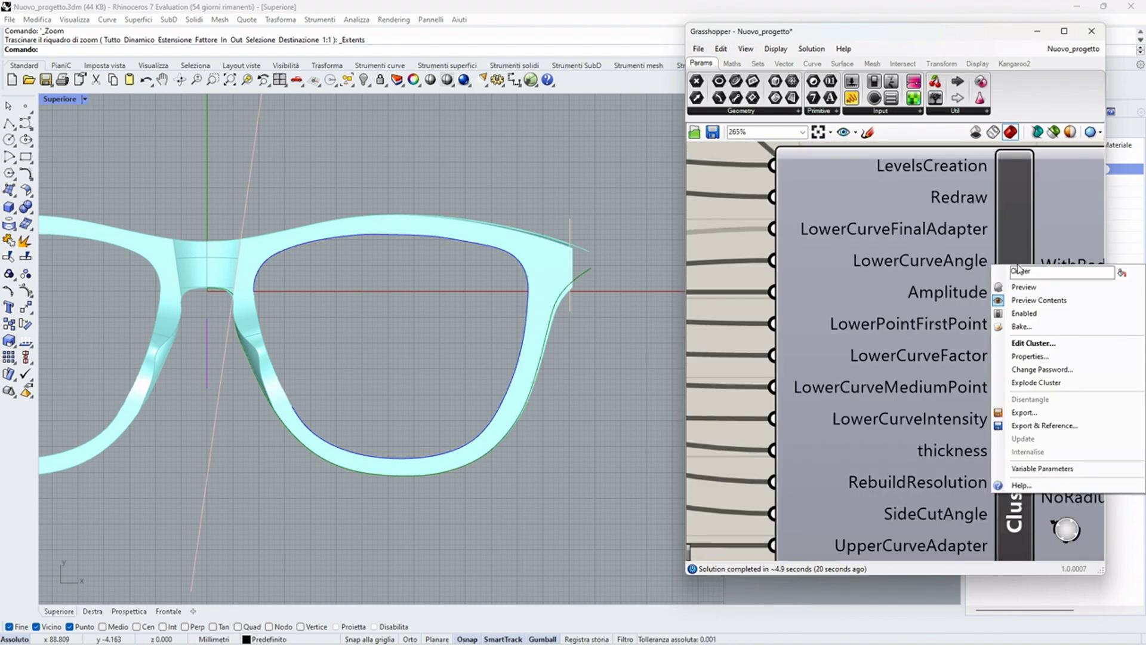
pyautogui.click(1023, 287)
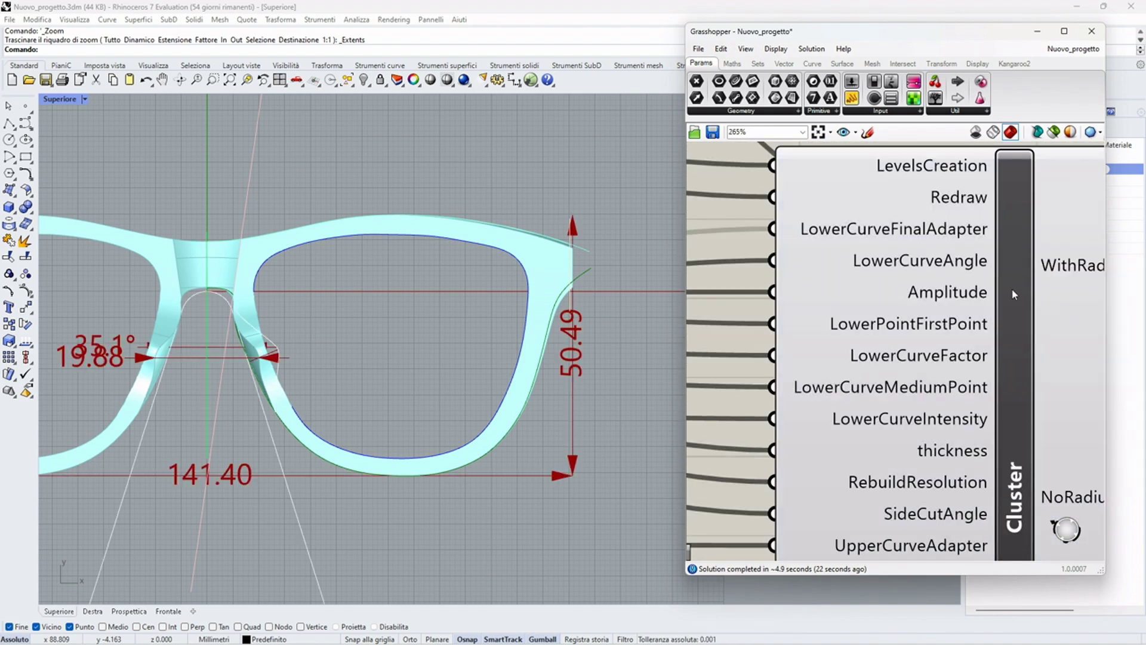
# Step: Set Punti di Controllo Spessore to True and generate the control point grid with Reset Punti di Controllo
pyautogui.moveTo(408, 316); pyautogui.dragTo(546, 271, button='right')
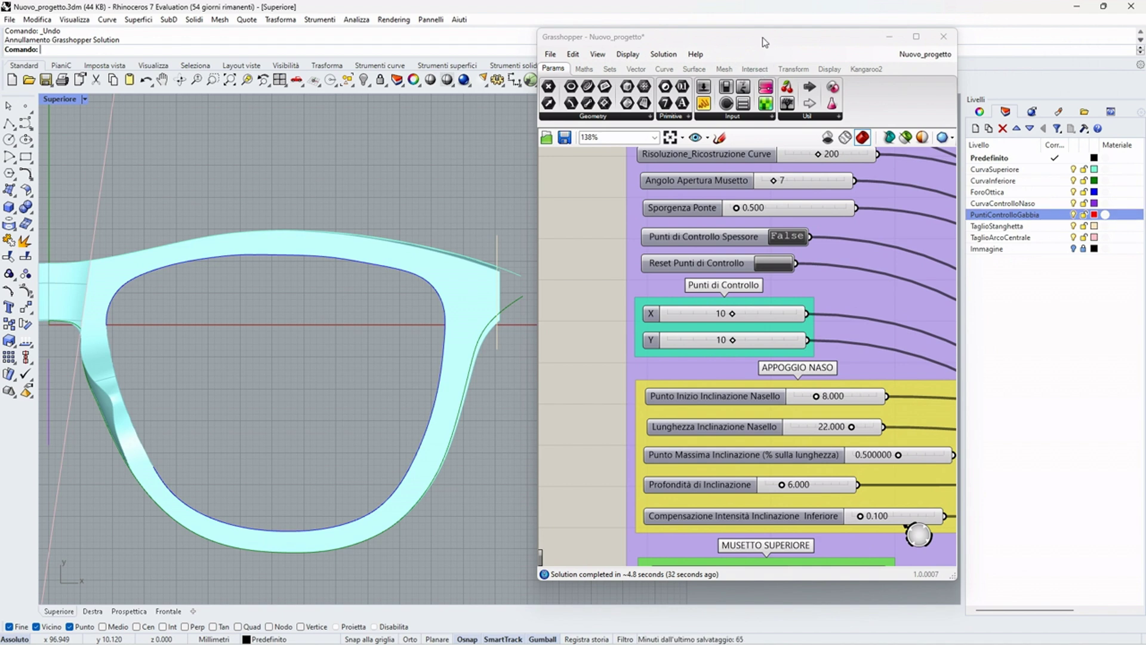
pyautogui.moveTo(765, 43); pyautogui.dragTo(903, 24)
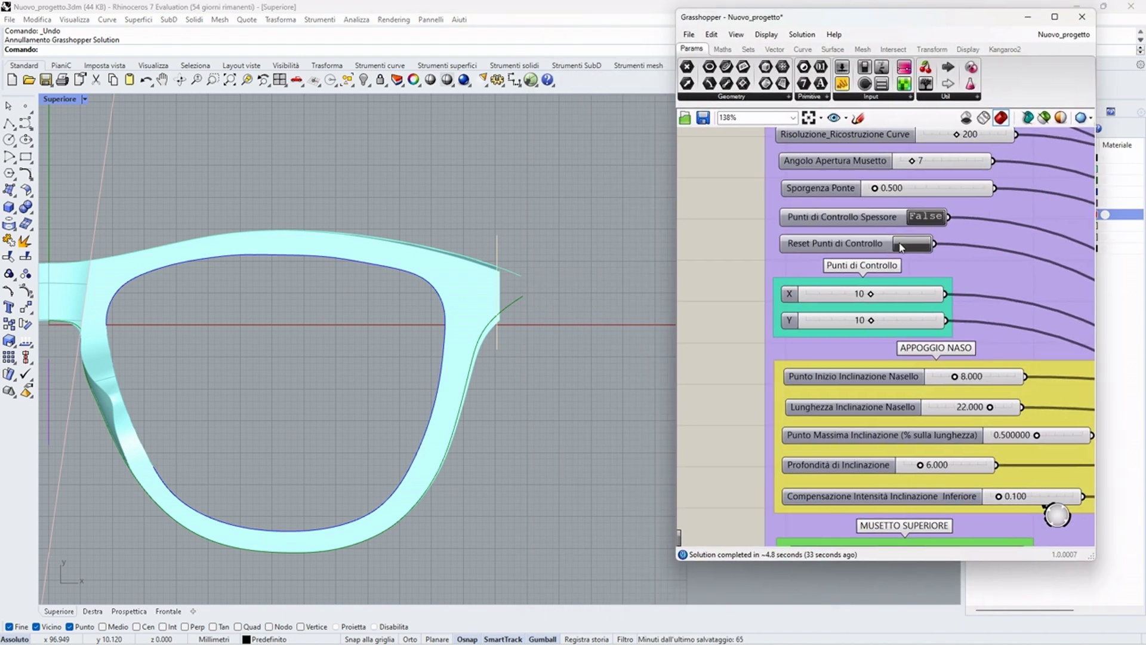
pyautogui.doubleClick(931, 222)
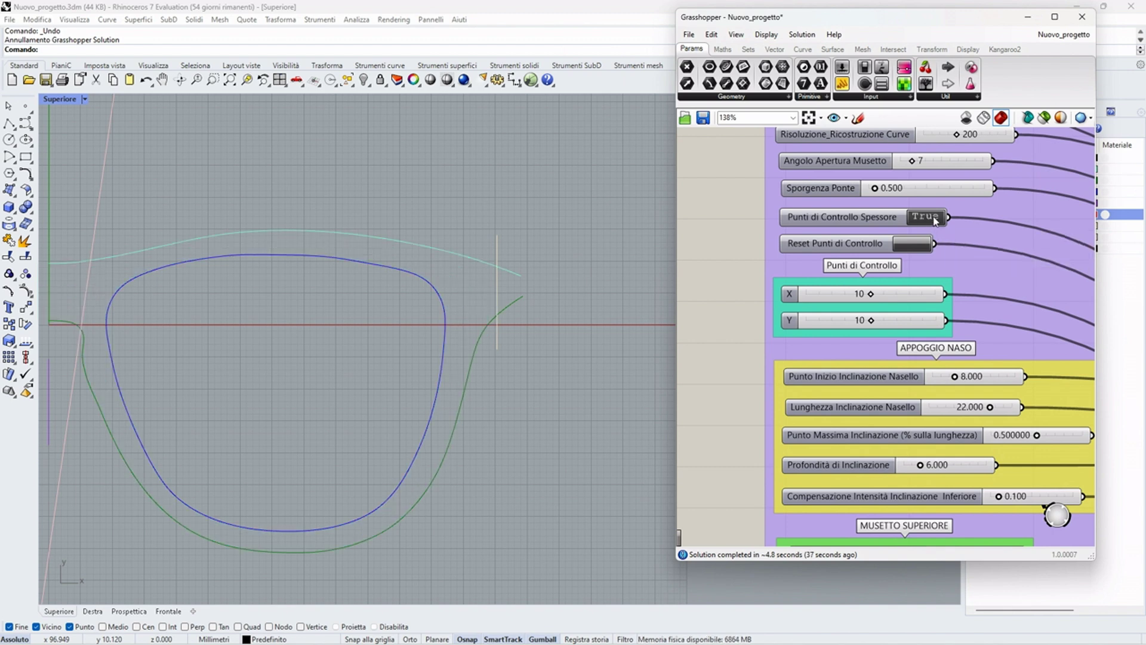
pyautogui.click(917, 246)
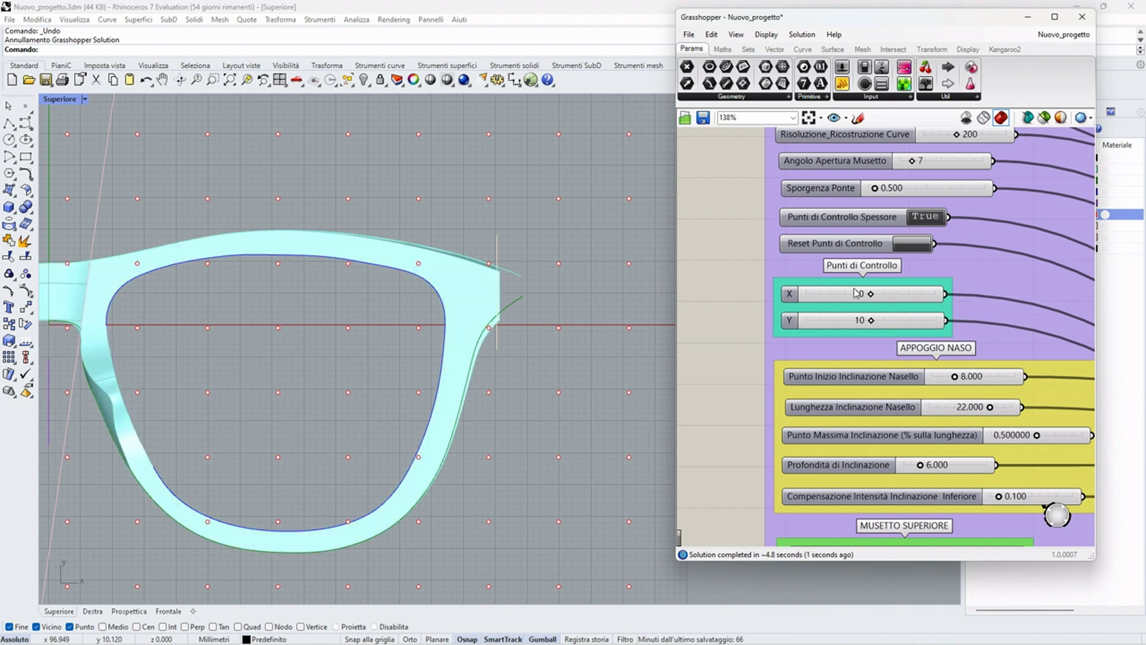
# Step: Select the four-by-four block of thickness control points around the end piece and rotate it by -2 degrees in the front view
pyautogui.scroll(-3, 544, 274)
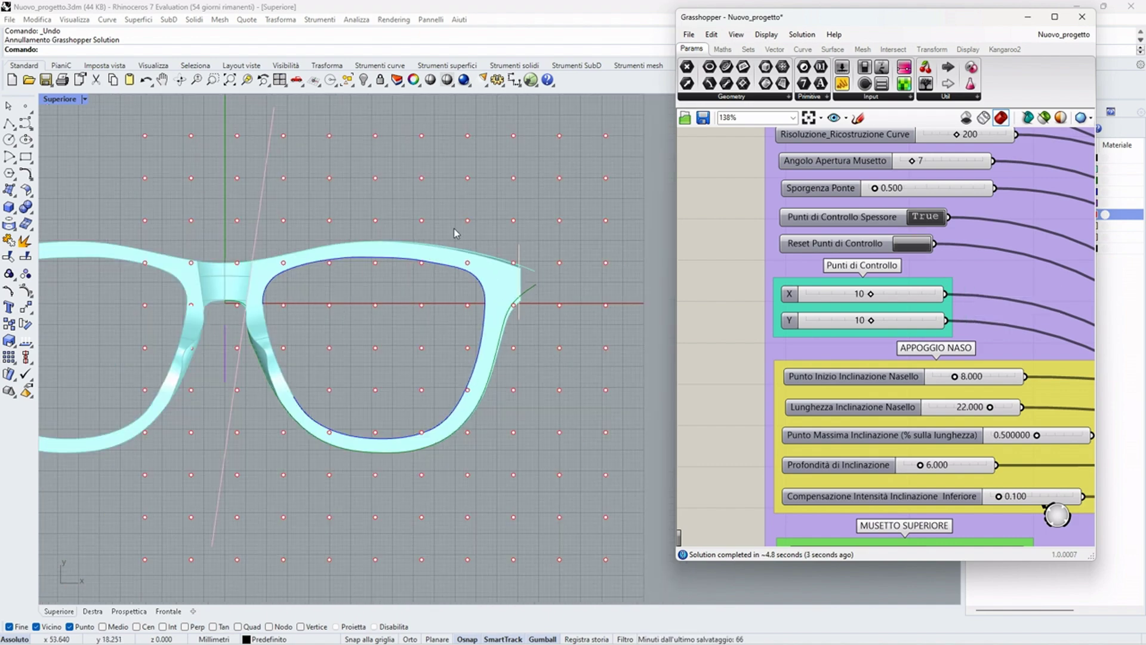
pyautogui.scroll(2, 493, 259)
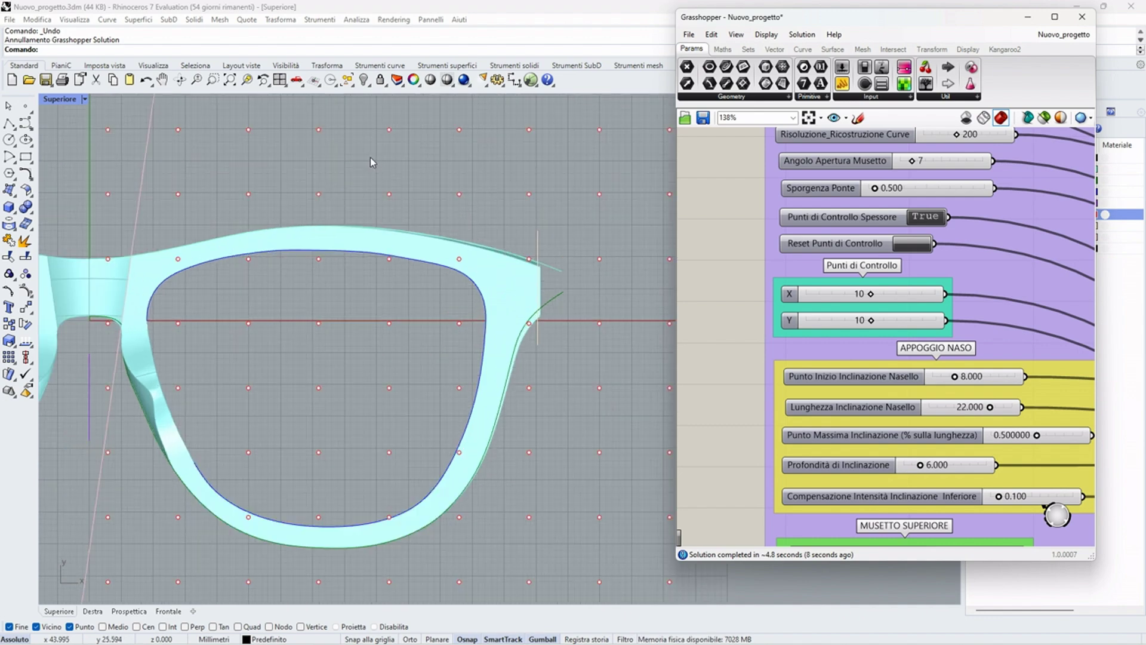
pyautogui.scroll(-1, 370, 157)
pyautogui.moveTo(369, 164); pyautogui.dragTo(572, 198)
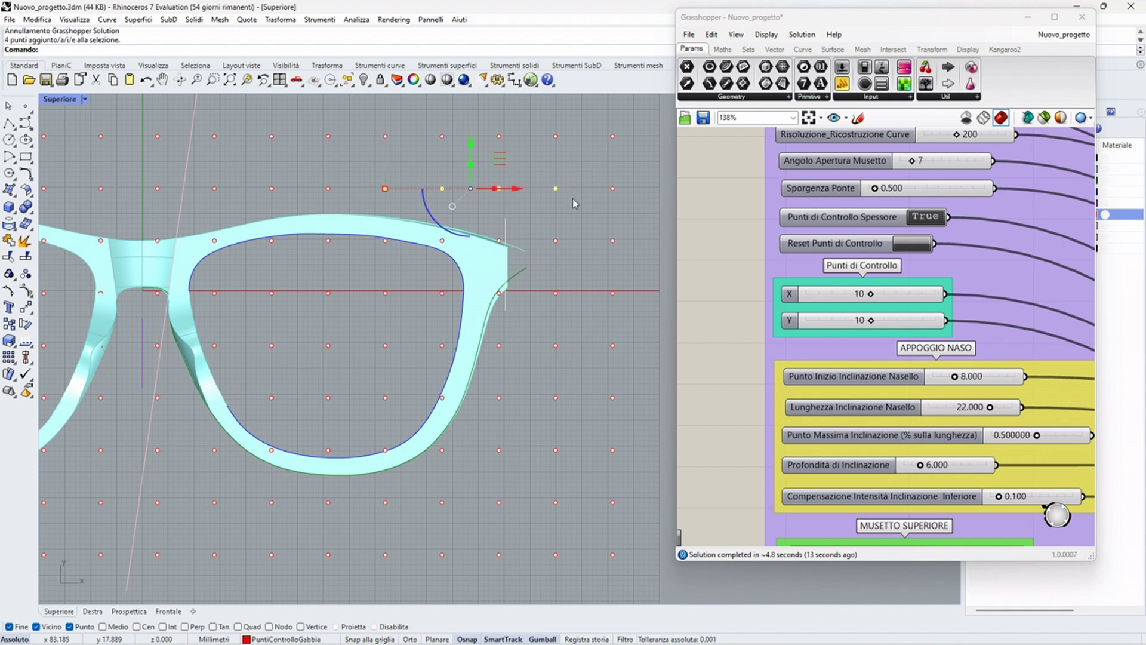
pyautogui.keyDown('shift'); pyautogui.moveTo(368, 227); pyautogui.dragTo(564, 353); pyautogui.keyUp('shift')
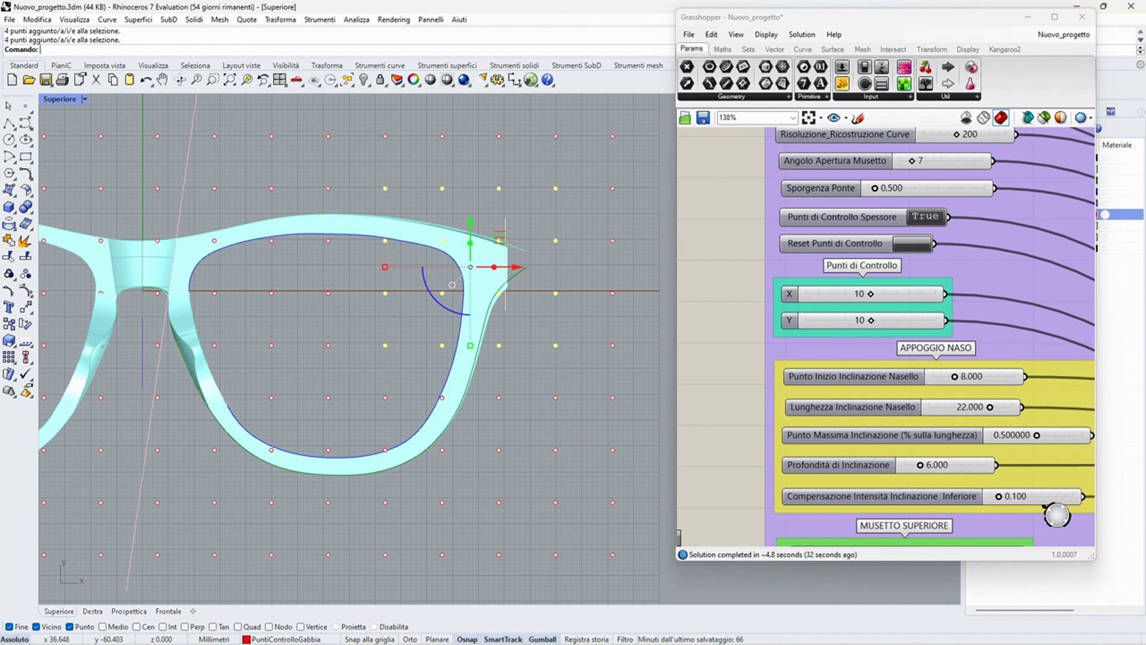
pyautogui.click(168, 611)
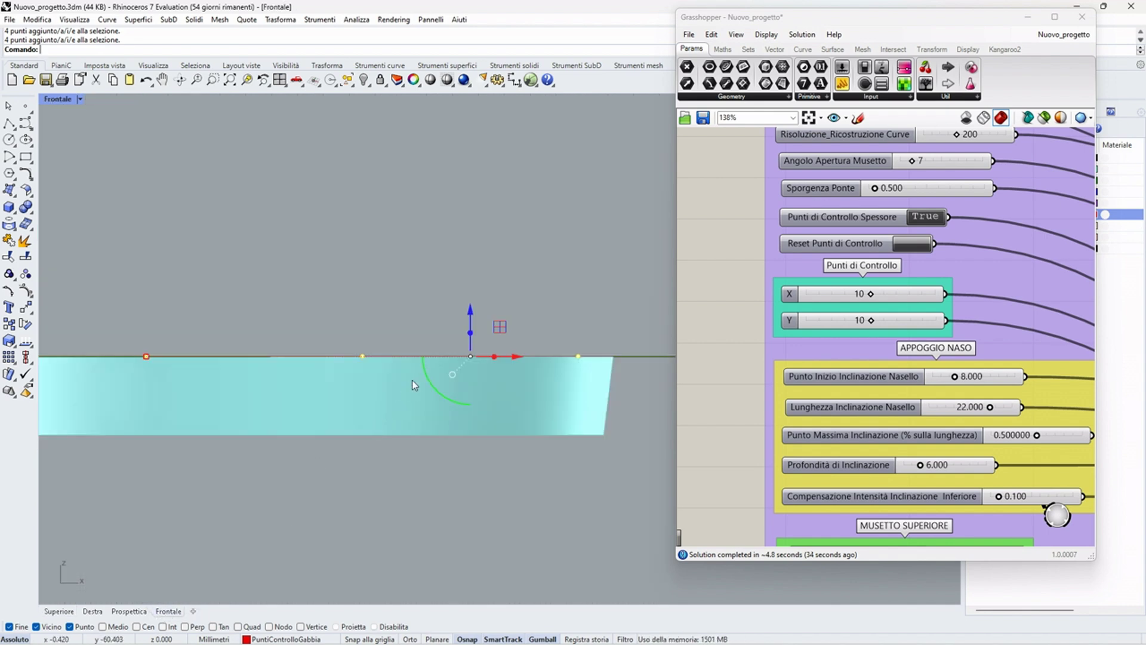
pyautogui.click(435, 392)
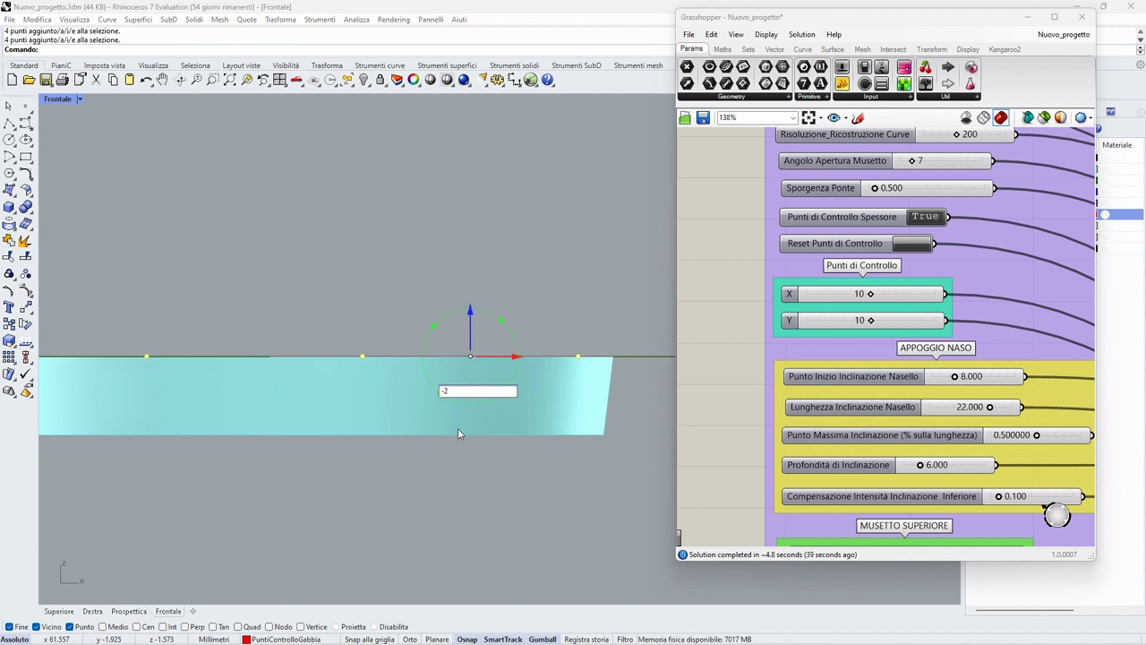
pyautogui.write('-2')
pyautogui.press('Return')
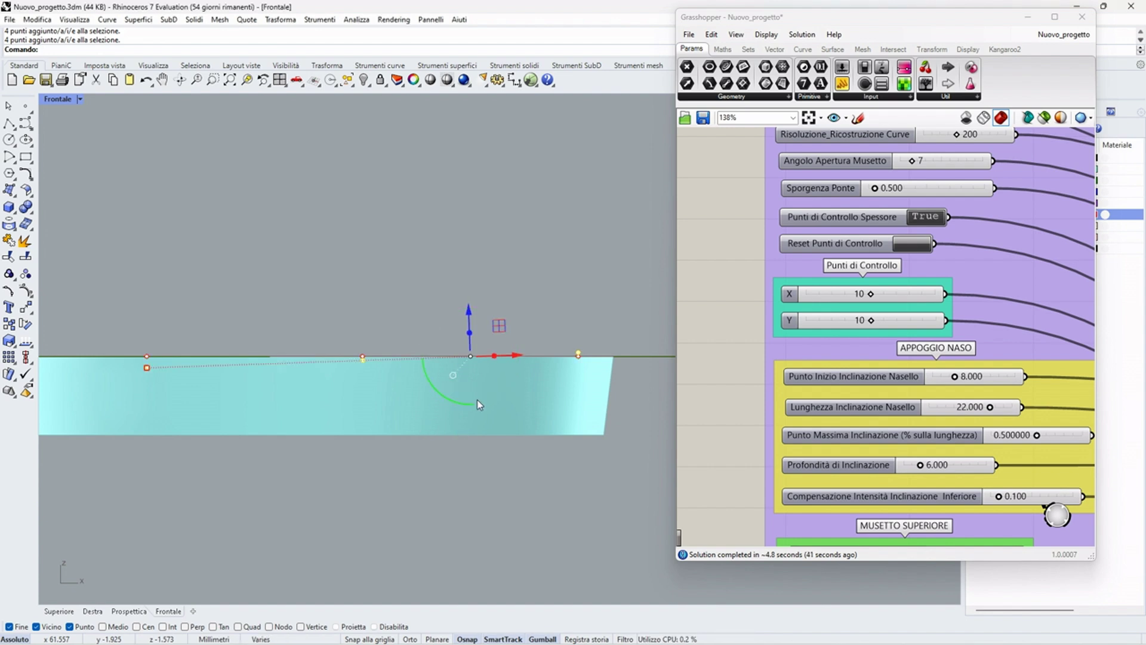
# Step: Rotate the selected thickness control points by 2 degrees in the right view (Destra)
pyautogui.scroll(-2, 385, 403)
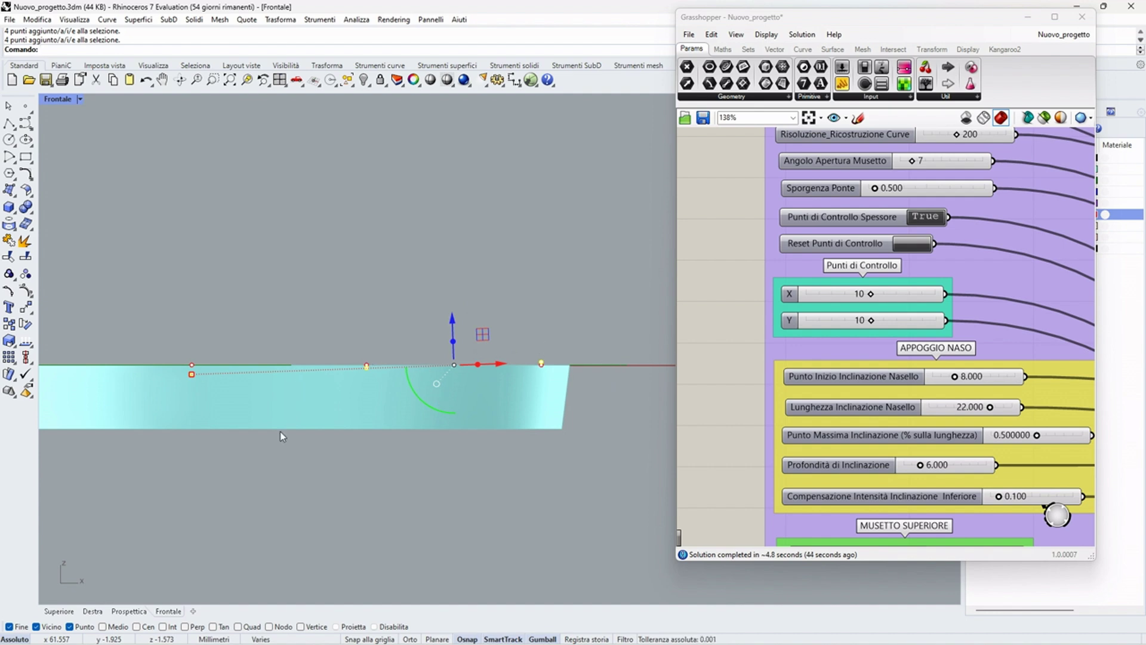
pyautogui.click(92, 611)
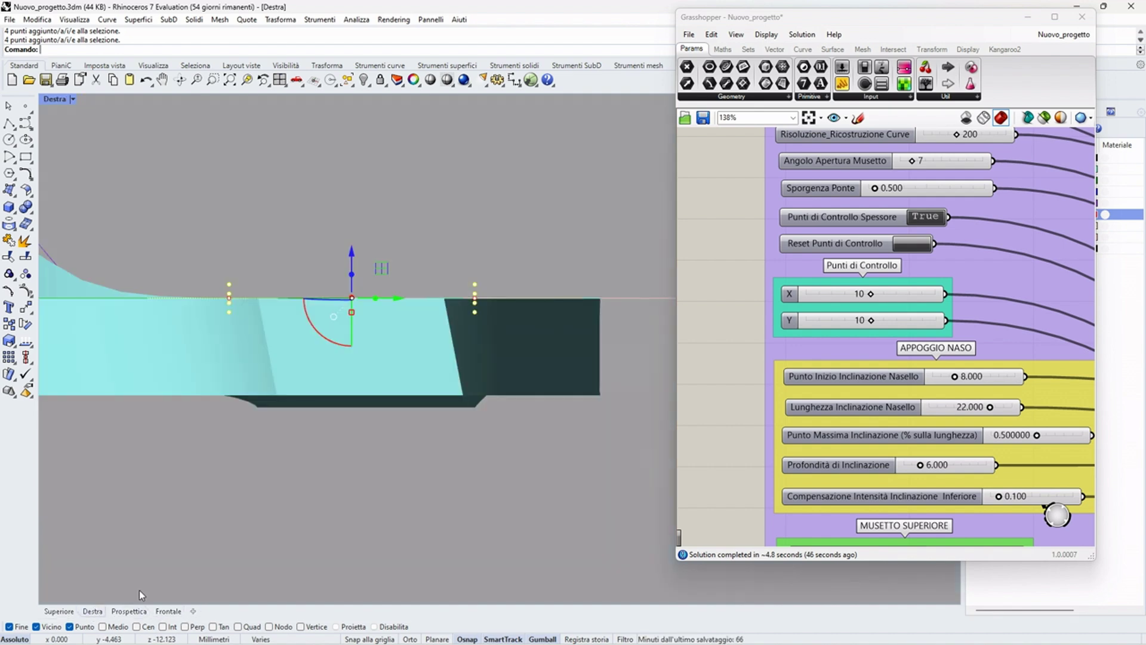
pyautogui.click(318, 332)
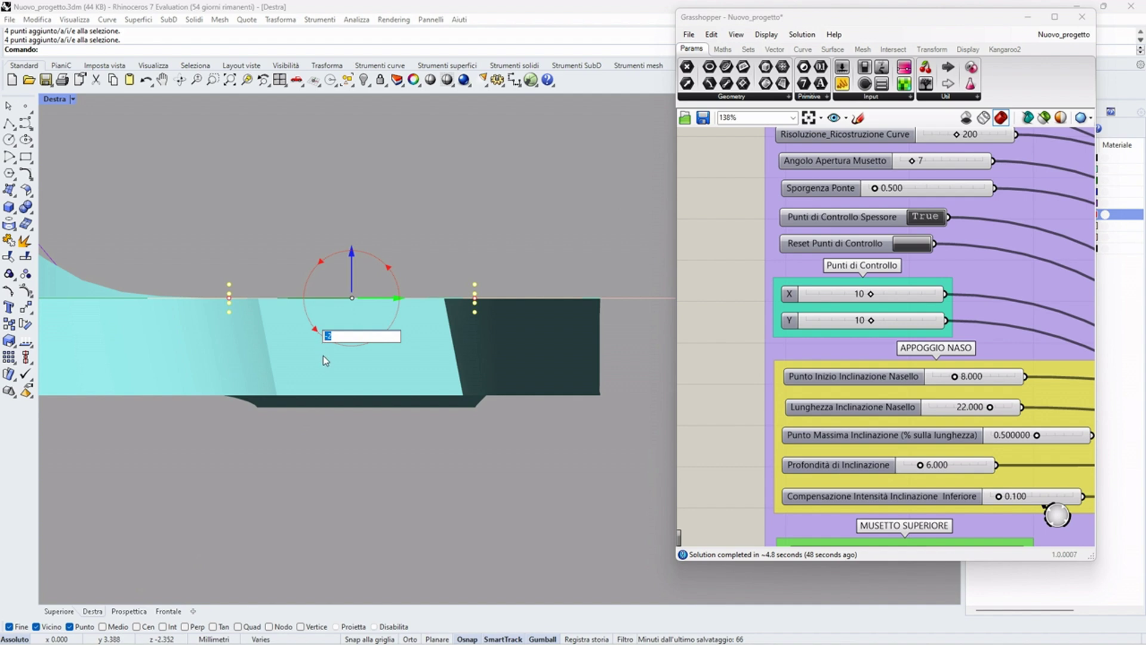
pyautogui.write('2')
pyautogui.press('Return')
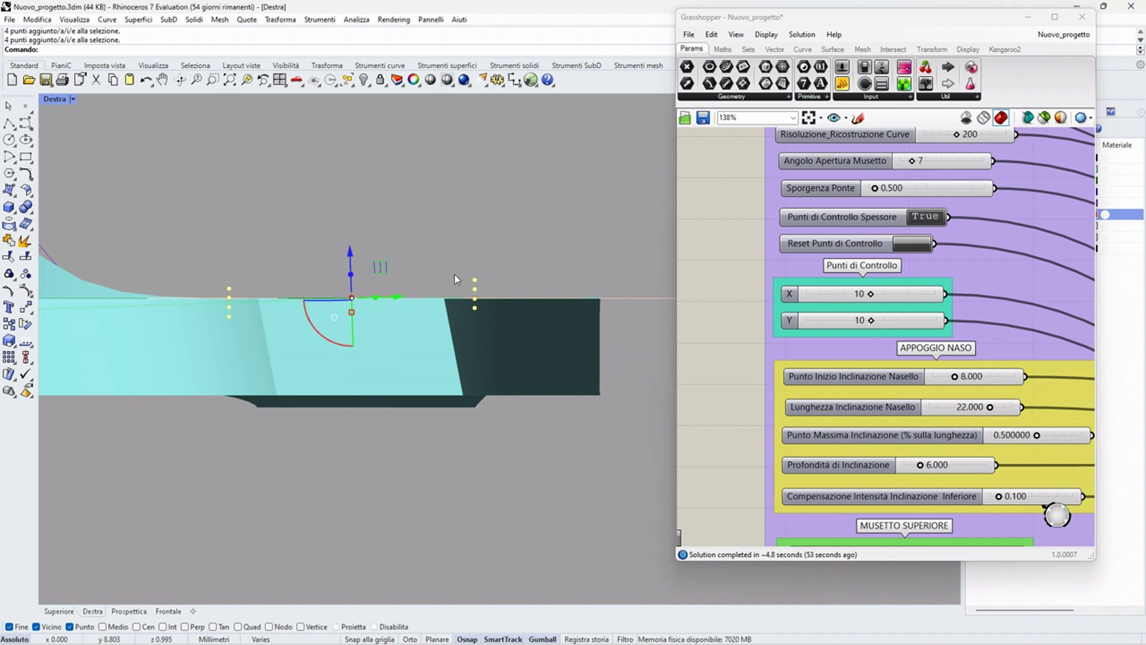
# Step: Reset the gumball orientation and raise the selected control points along Z until the lowest ones are level with the frame's upper face
pyautogui.click(171, 612)
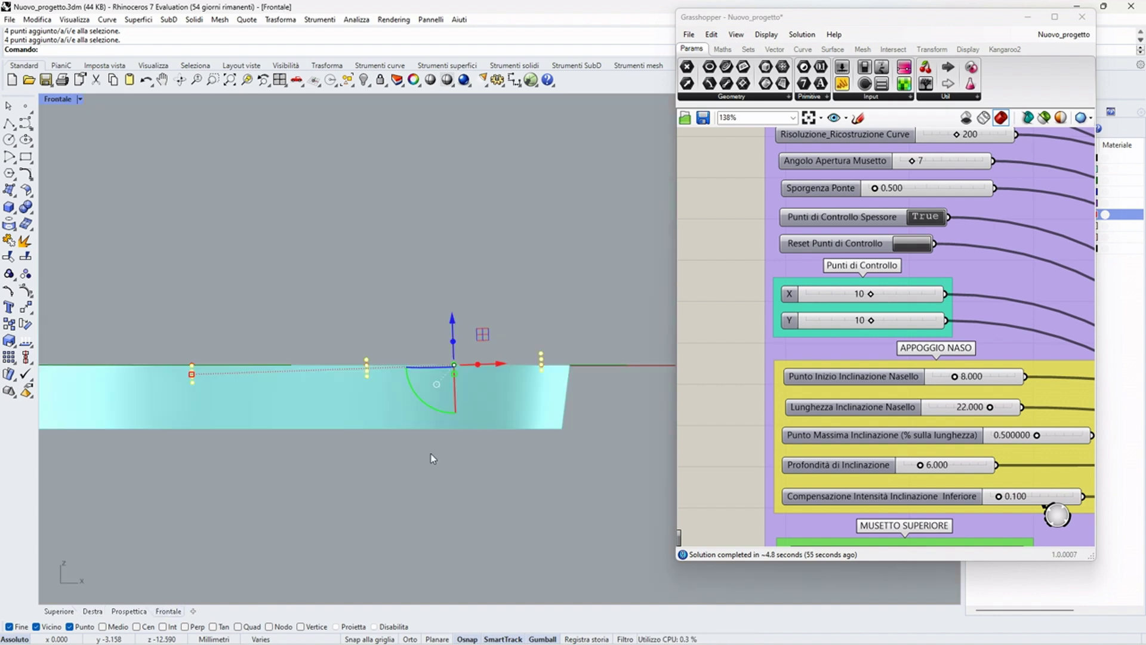
pyautogui.scroll(2, 447, 383)
pyautogui.click(443, 376)
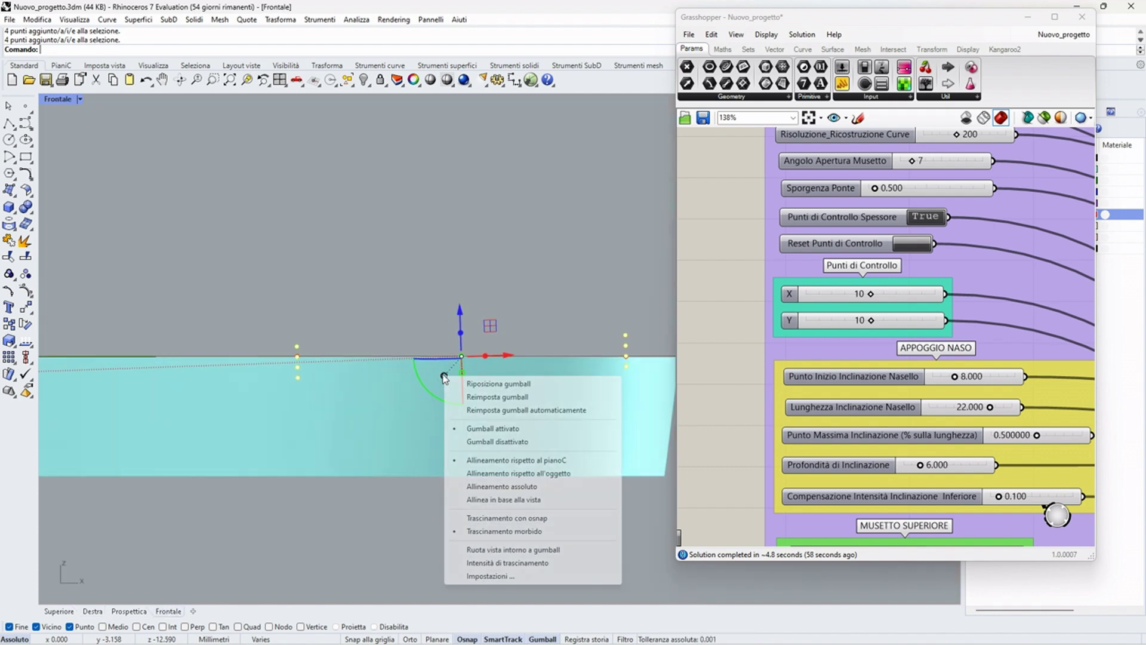
pyautogui.click(489, 397)
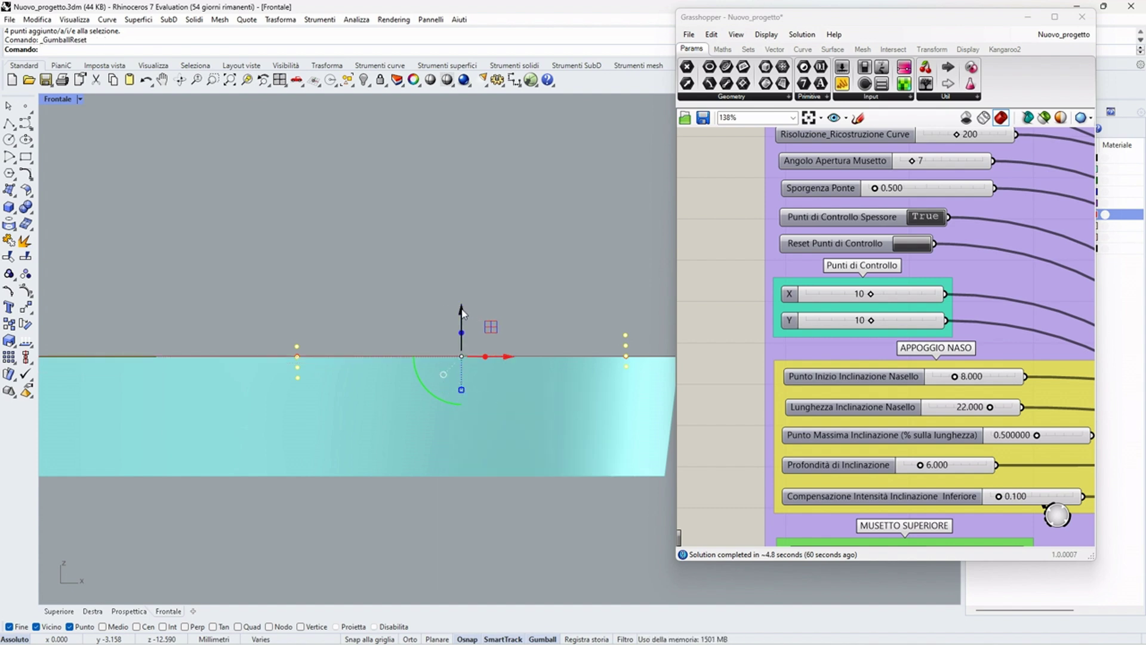
pyautogui.moveTo(462, 308); pyautogui.dragTo(461, 291)
pyautogui.click(420, 249)
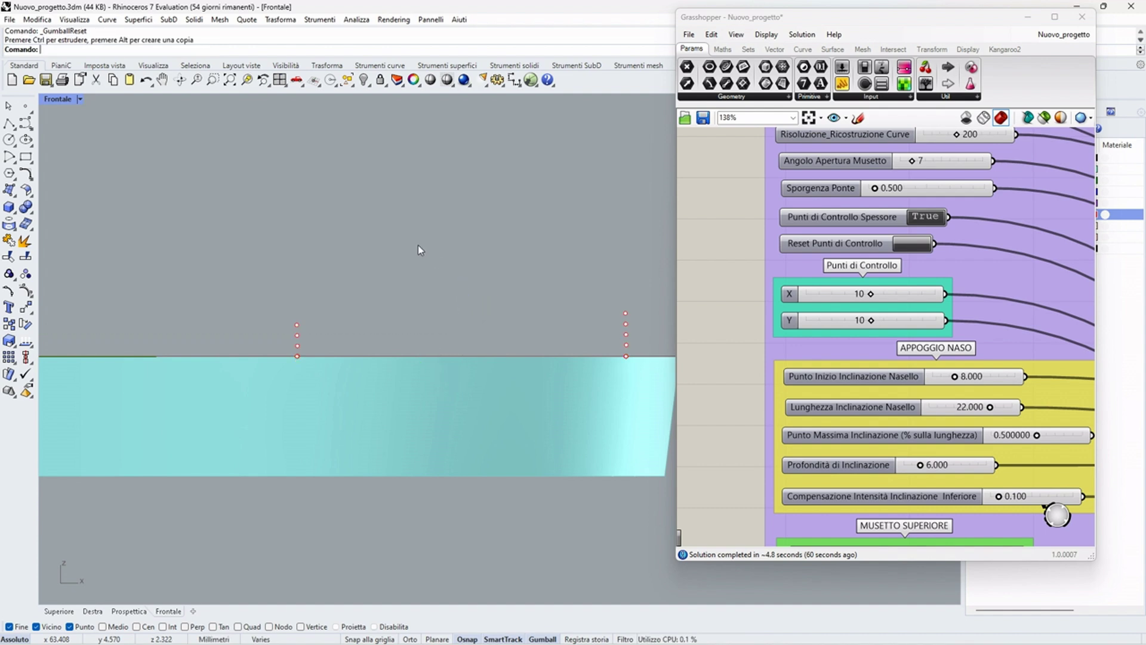
# Step: Check the raised control points in the front and right views and recompute the frame with Ricalcola
pyautogui.scroll(-5, 472, 262)
pyautogui.scroll(-5, 407, 380)
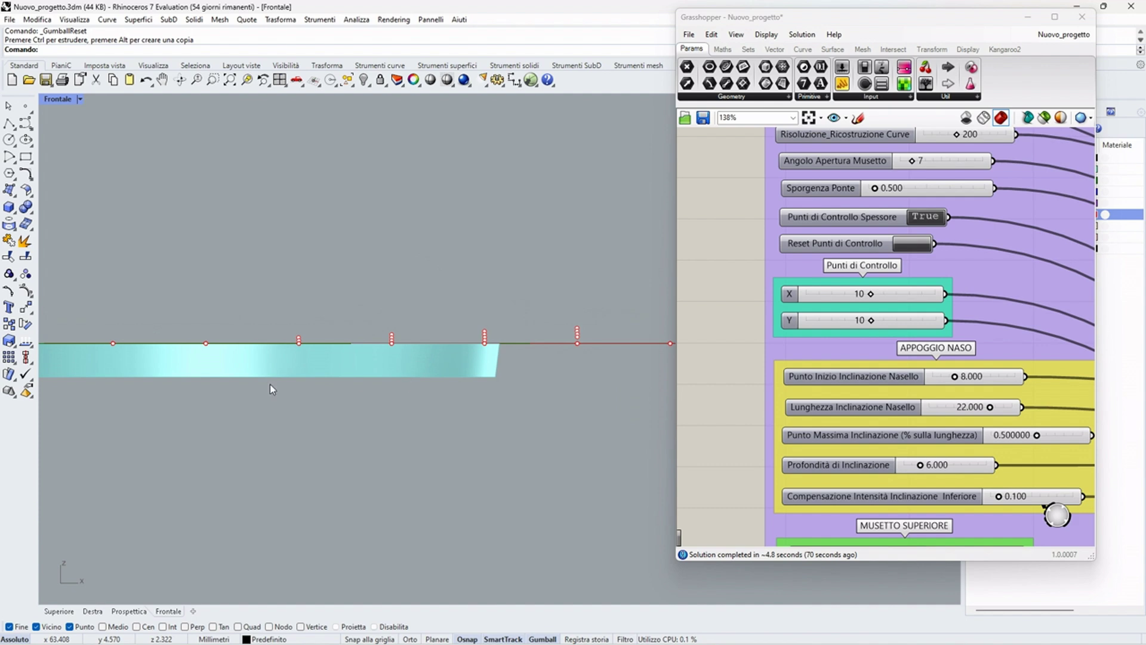
pyautogui.scroll(-3, 287, 368)
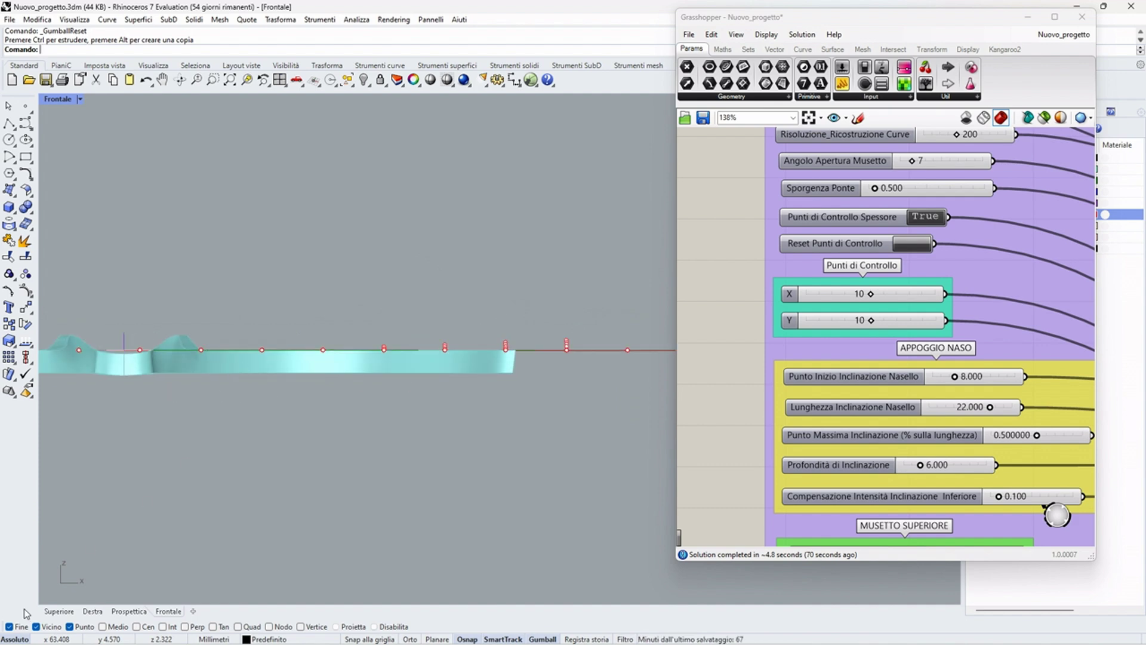
pyautogui.click(92, 611)
pyautogui.scroll(-2, 539, 360)
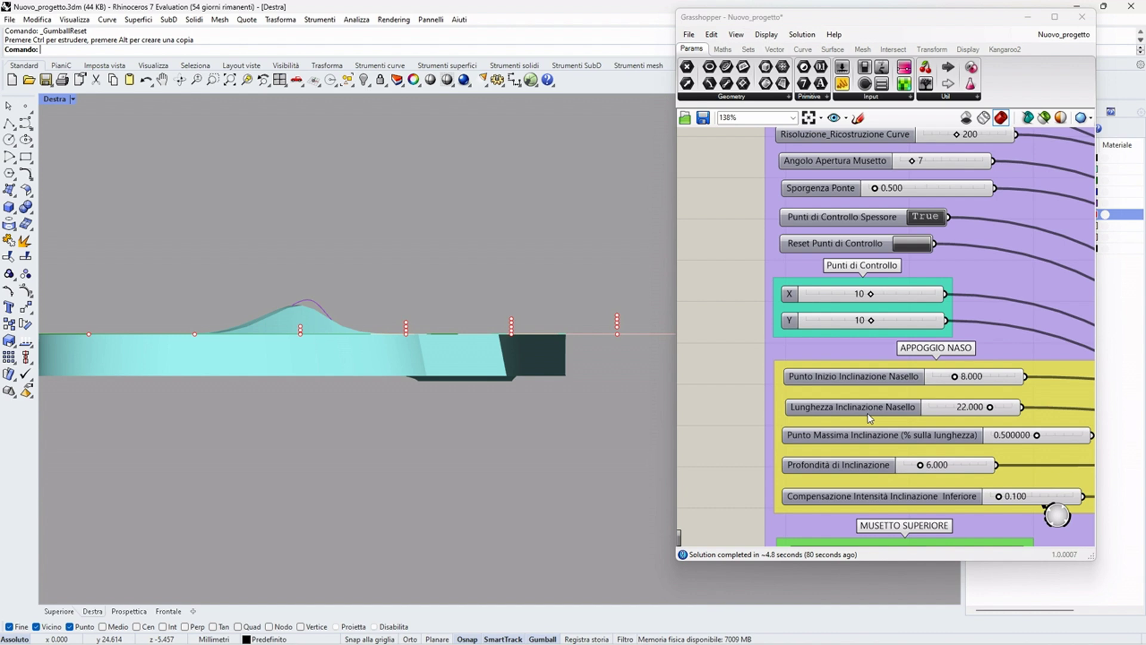
pyautogui.scroll(-3, 884, 358)
pyautogui.scroll(5, 854, 191)
pyautogui.click(840, 180)
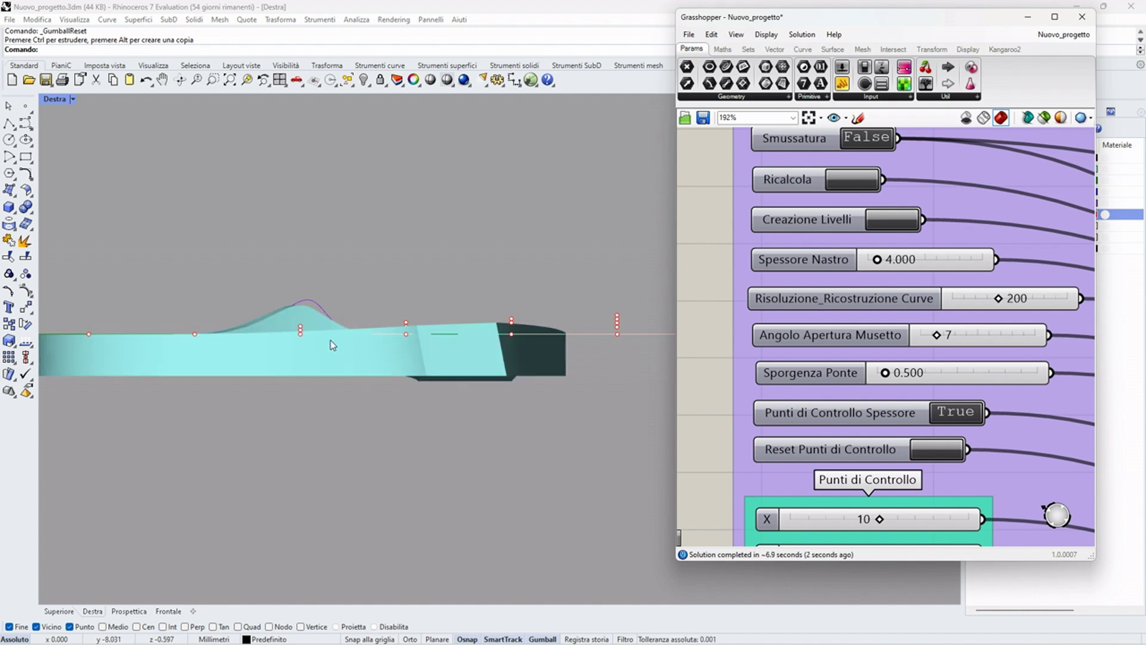
# Step: Try moving a single control point near the end piece in the perspective view, and undo the move
pyautogui.click(129, 610)
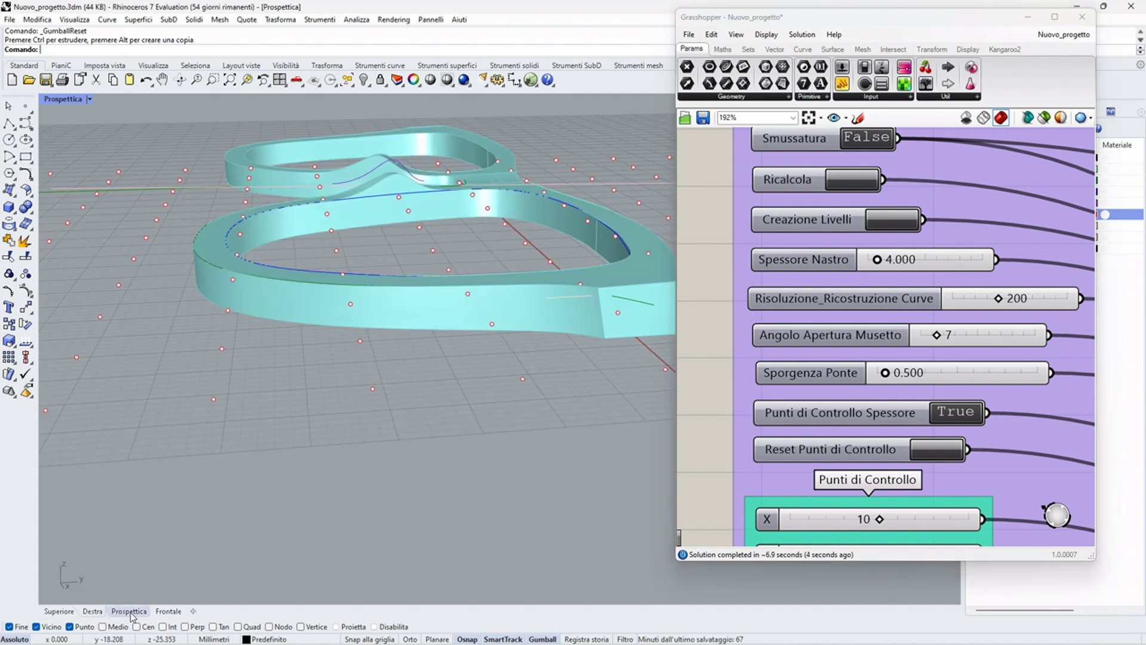
pyautogui.scroll(-5, 547, 308)
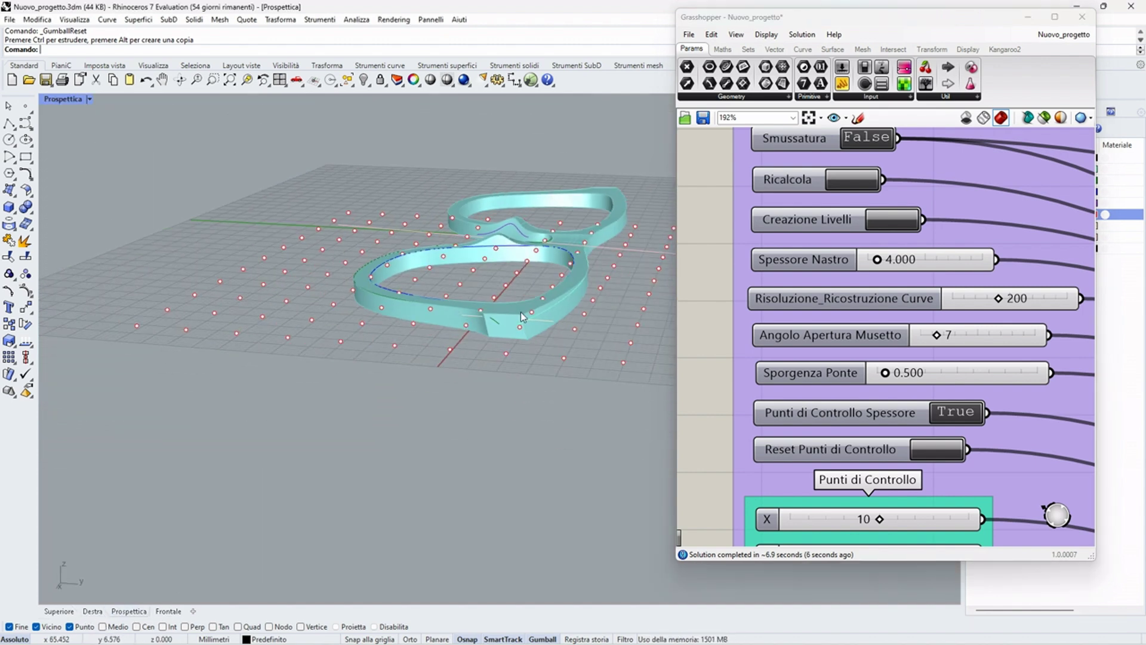
pyautogui.click(481, 310)
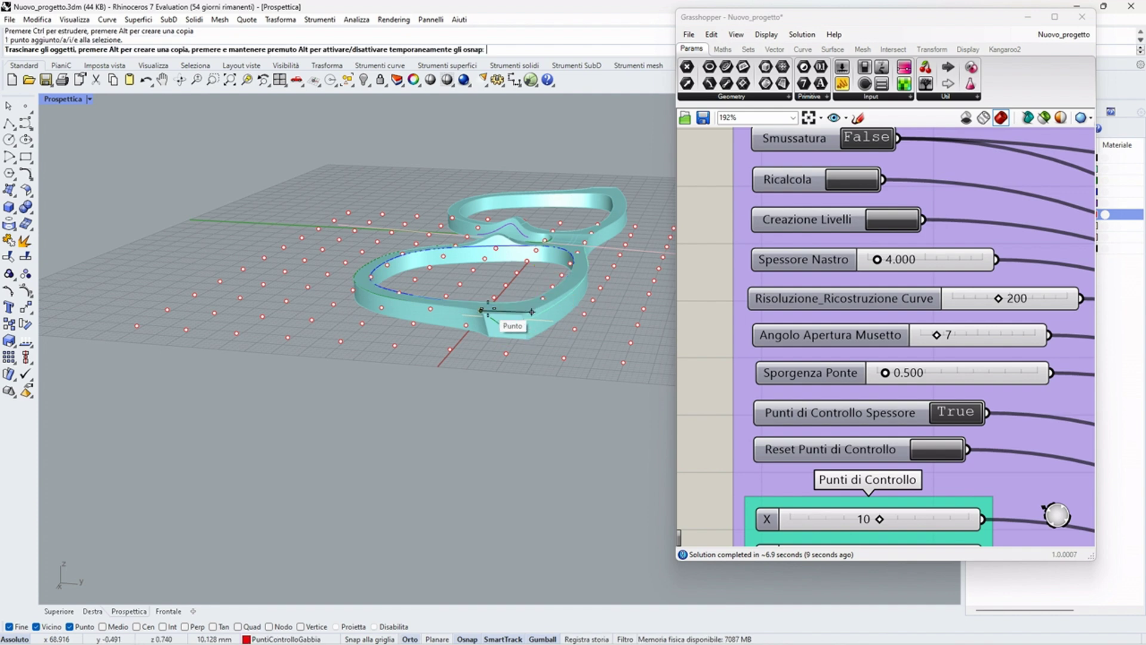
pyautogui.hotkey('ctrl', 'z')
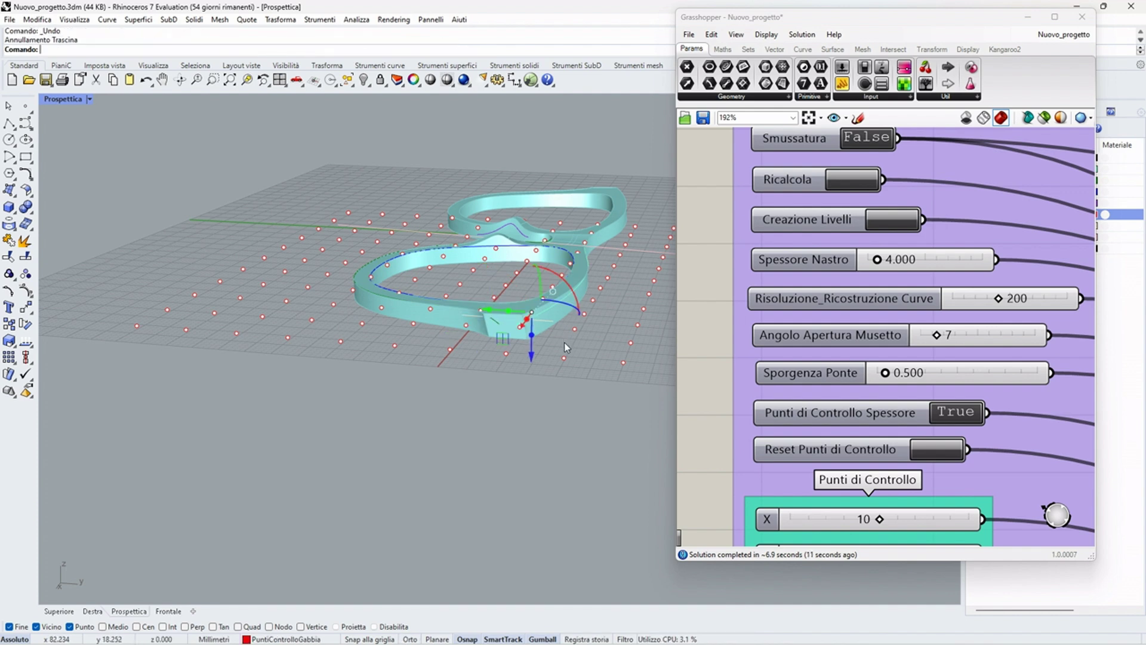
pyautogui.moveTo(539, 315); pyautogui.dragTo(588, 352, button='right')
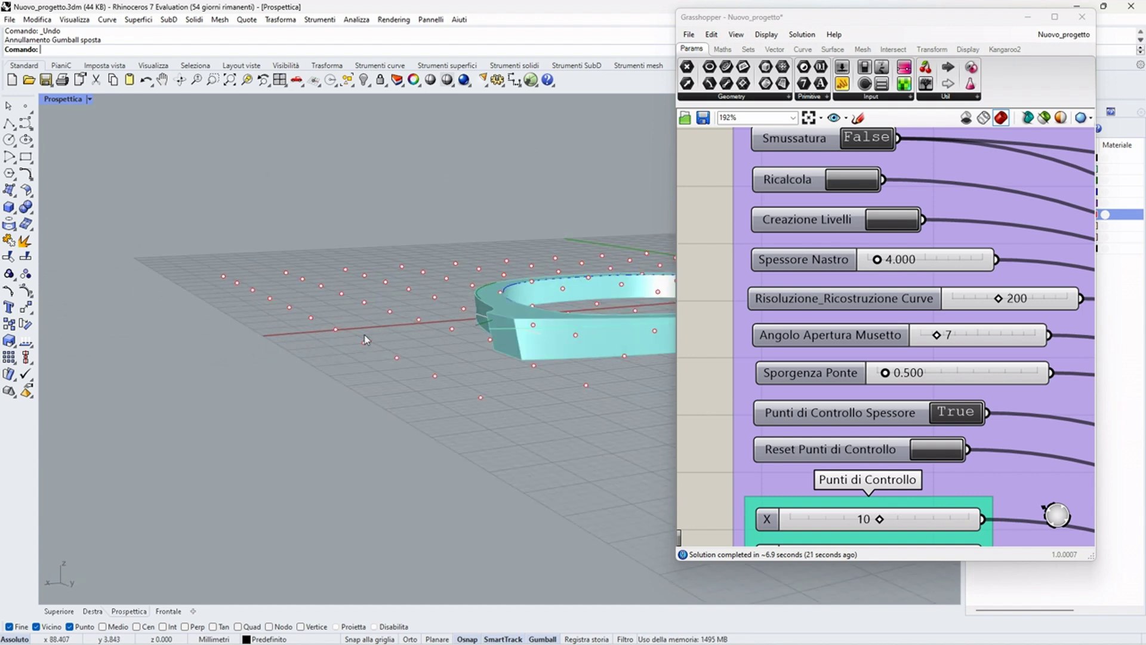
pyautogui.moveTo(381, 375); pyautogui.dragTo(353, 388, button='right')
pyautogui.moveTo(418, 409); pyautogui.dragTo(500, 317, button='right')
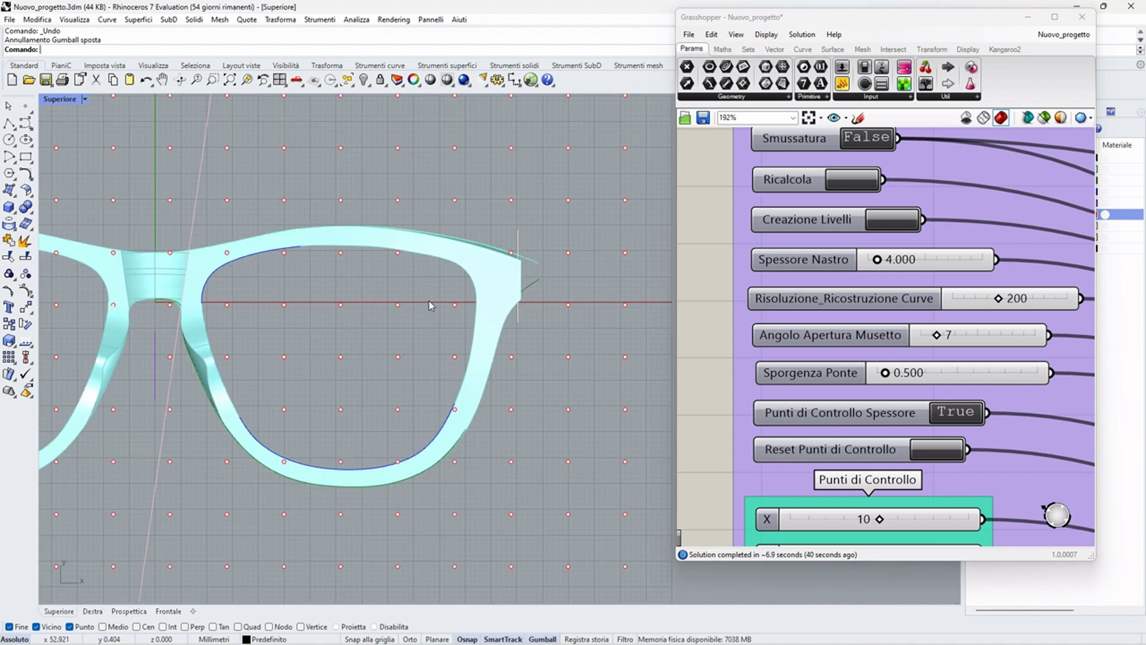
# Step: Set Smussatura to True to round the edges of the frame, and inspect the mesh in the top view
pyautogui.scroll(2, 424, 311)
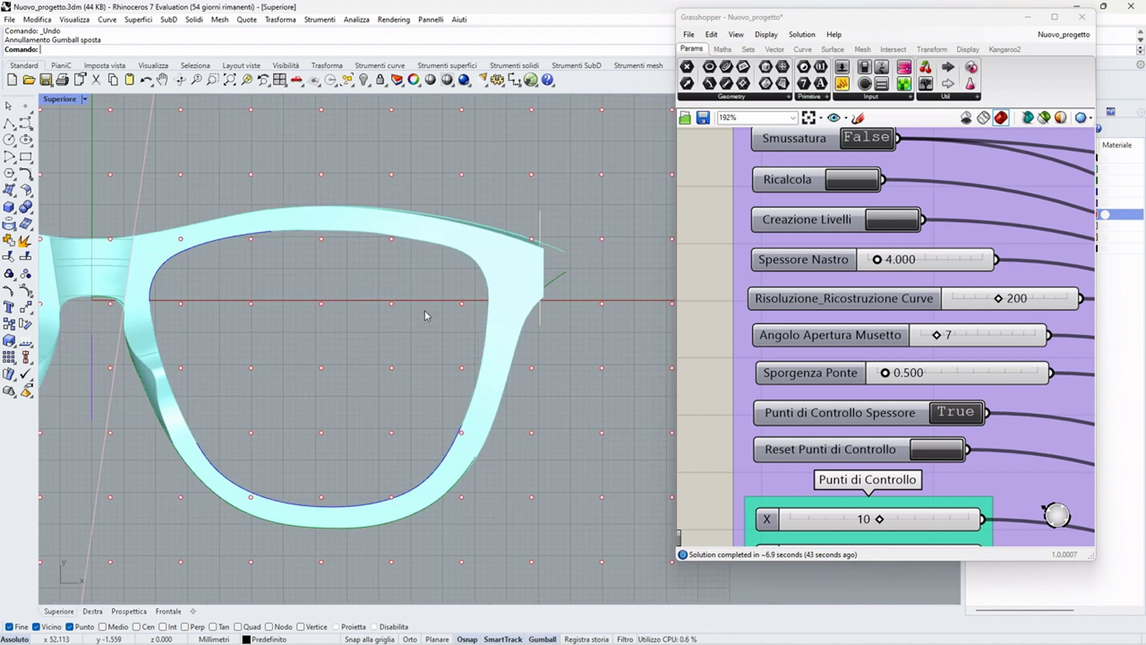
pyautogui.scroll(-3, 854, 196)
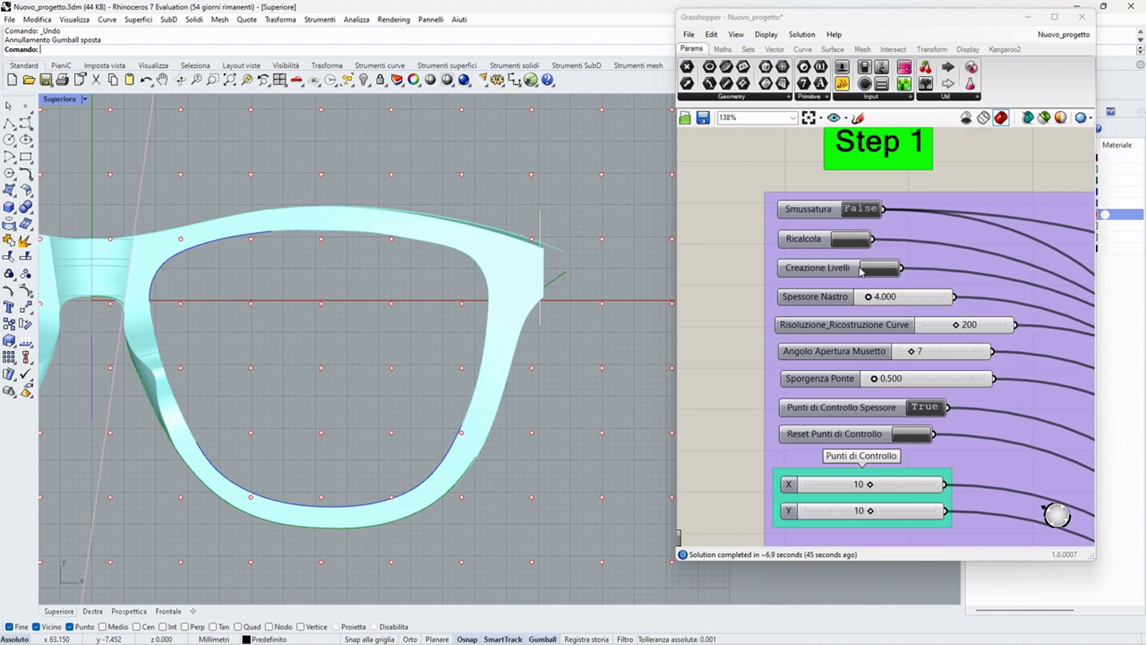
pyautogui.scroll(5, 854, 196)
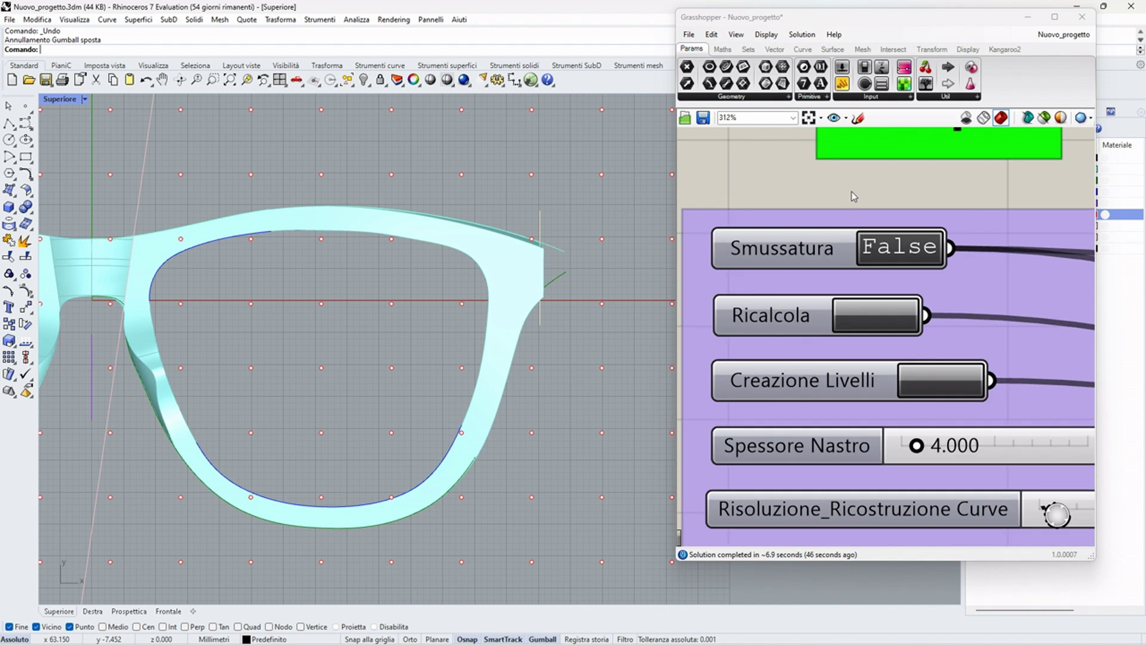
pyautogui.click(884, 247)
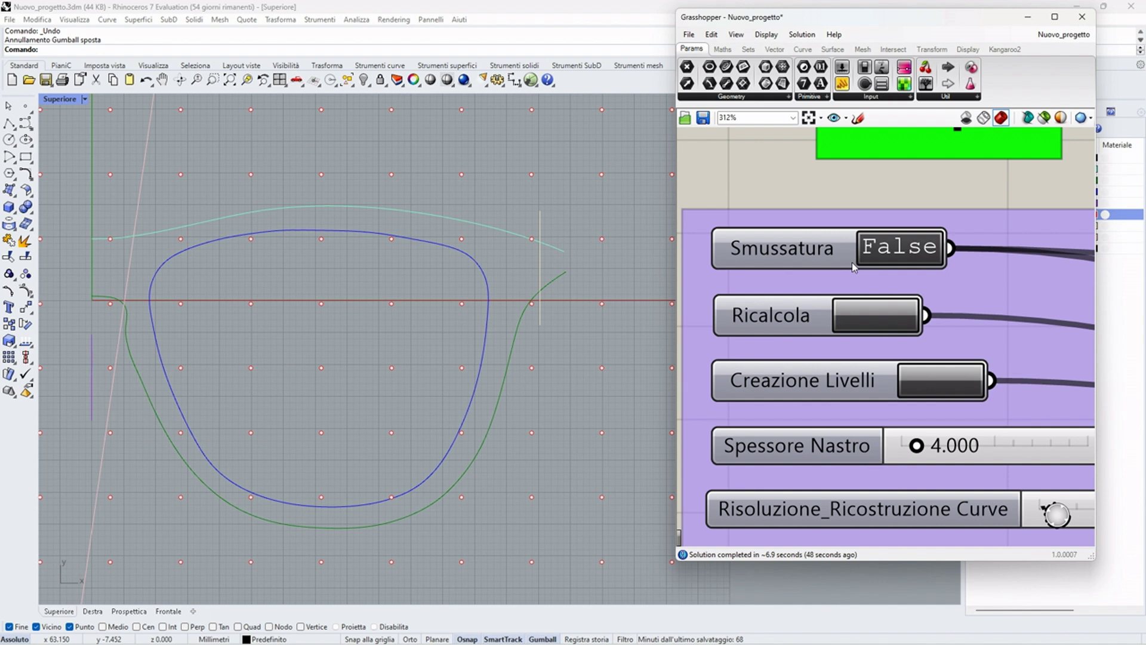
pyautogui.click(852, 262)
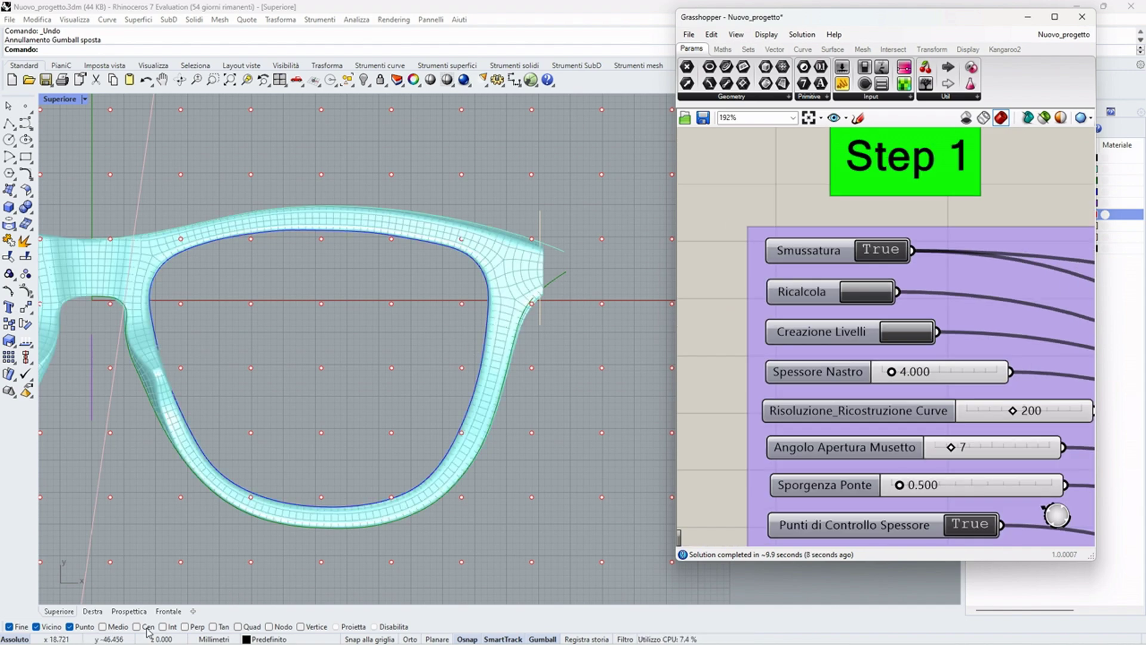
pyautogui.scroll(3, 132, 444)
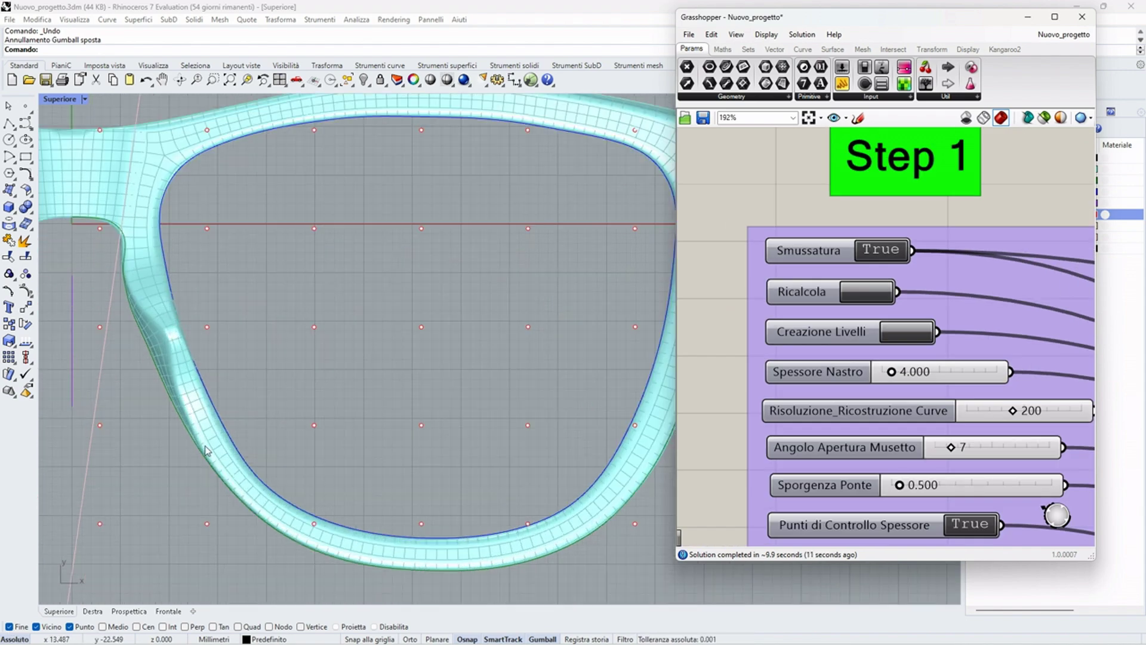
# Step: Inspect the rounded edges and end piece of the frame in the top and perspective views
pyautogui.scroll(-3, 366, 259)
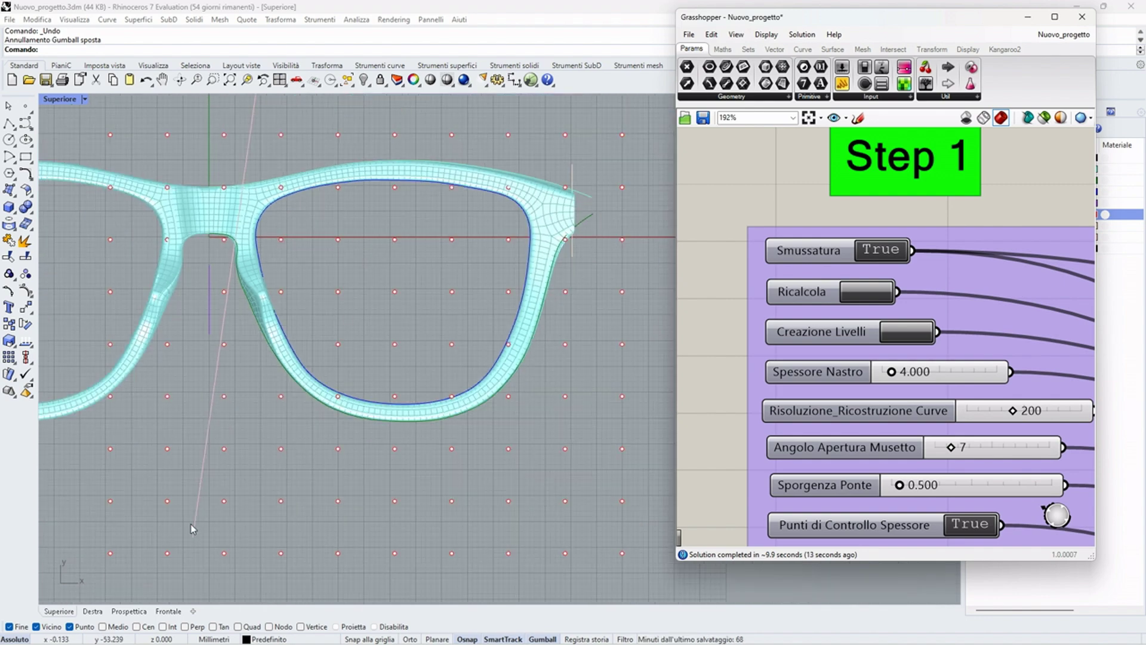
pyautogui.click(129, 611)
pyautogui.scroll(5, 425, 389)
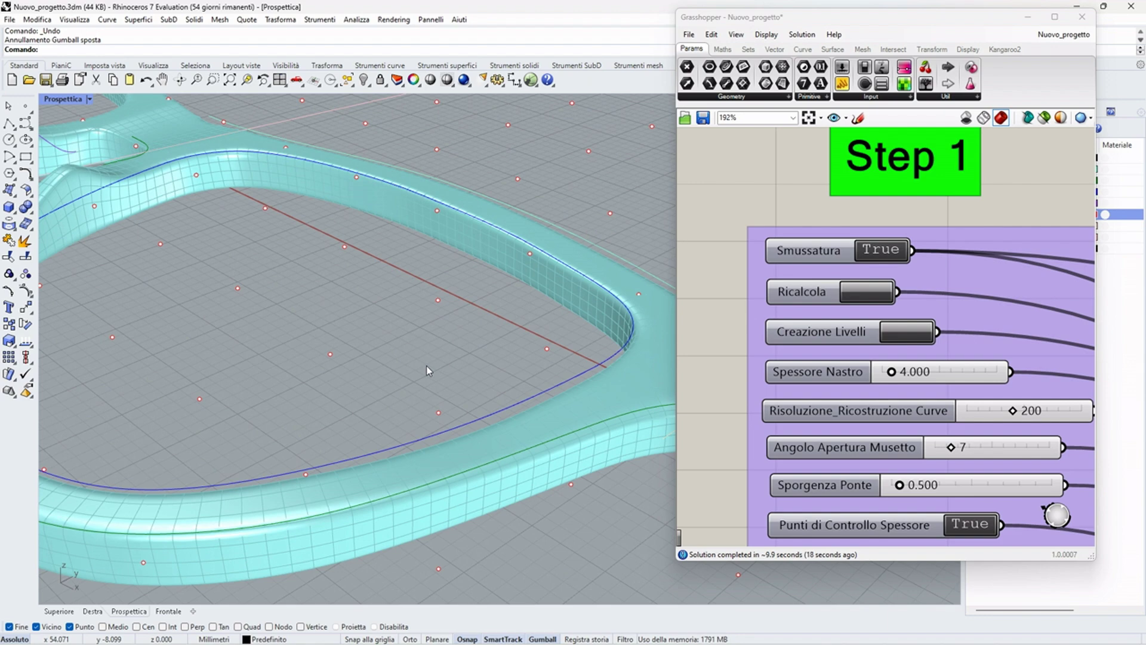
pyautogui.keyDown('shift'); pyautogui.moveTo(427, 365); pyautogui.dragTo(165, 313, button='right'); pyautogui.keyUp('shift')
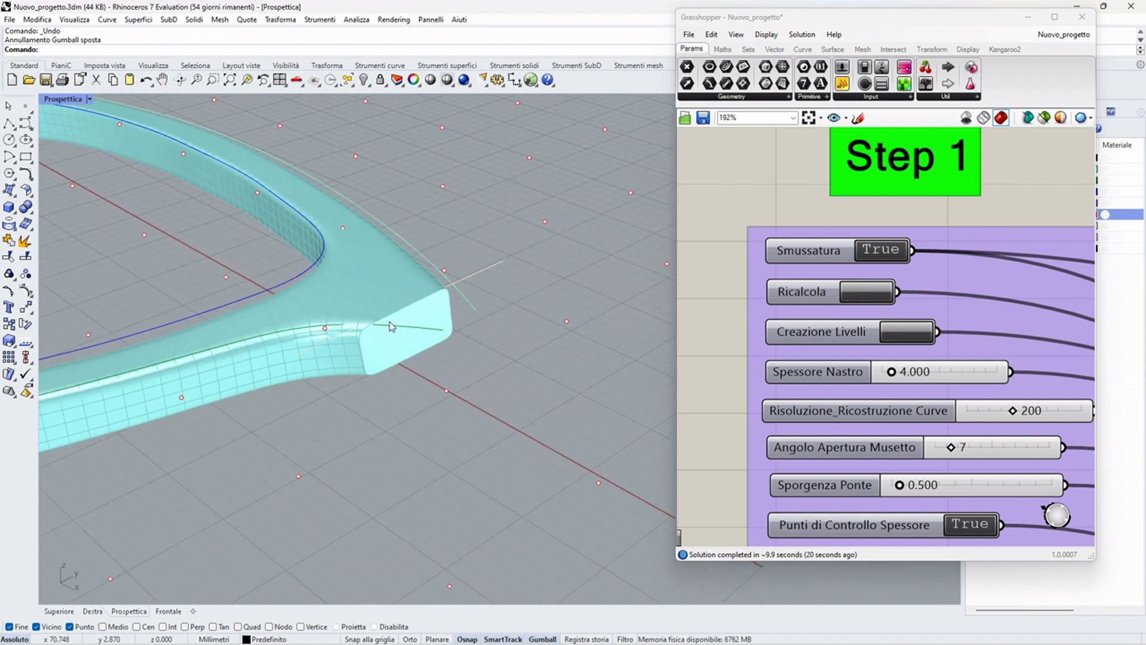
pyautogui.moveTo(393, 327); pyautogui.dragTo(517, 373, button='right')
pyautogui.scroll(-10, 517, 374)
pyautogui.moveTo(444, 394); pyautogui.dragTo(436, 455, button='right')
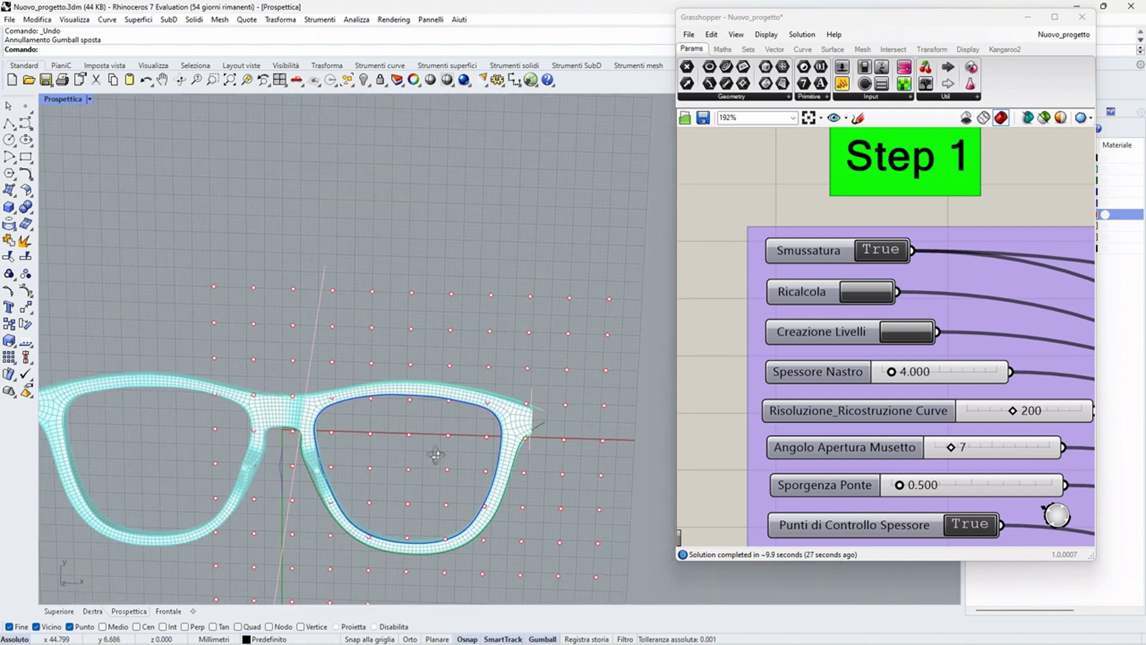
pyautogui.click(71, 611)
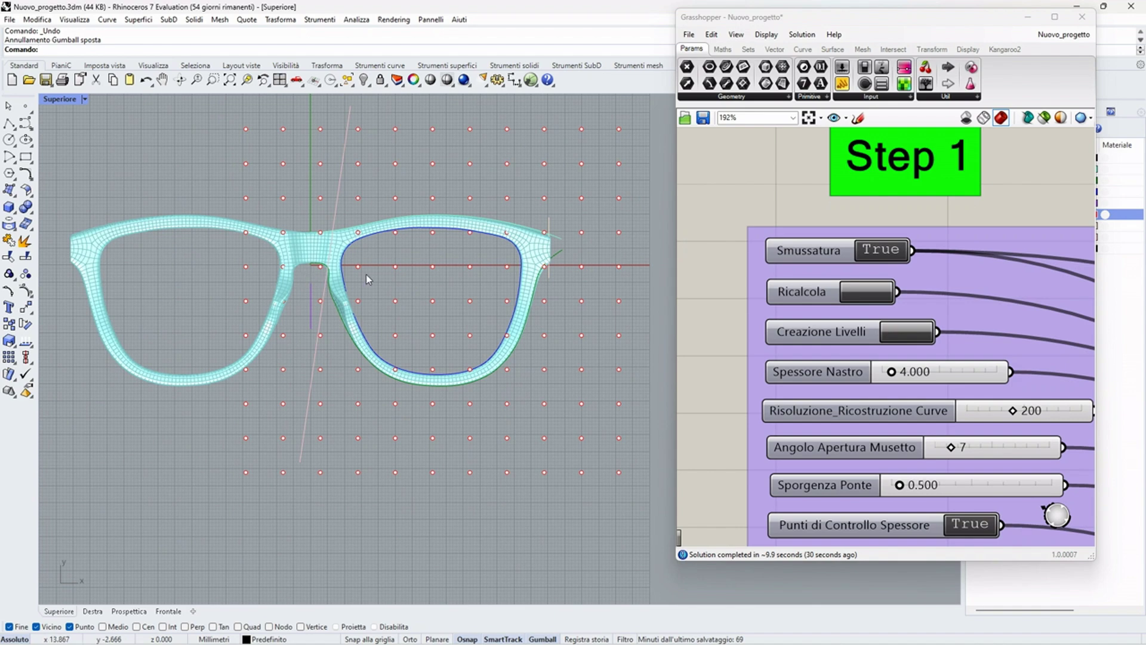
# Step: Set Visualizza in Step 2 to "angoli di sformo + rampe" to display the draft angles and ramps
pyautogui.scroll(-5, 801, 288)
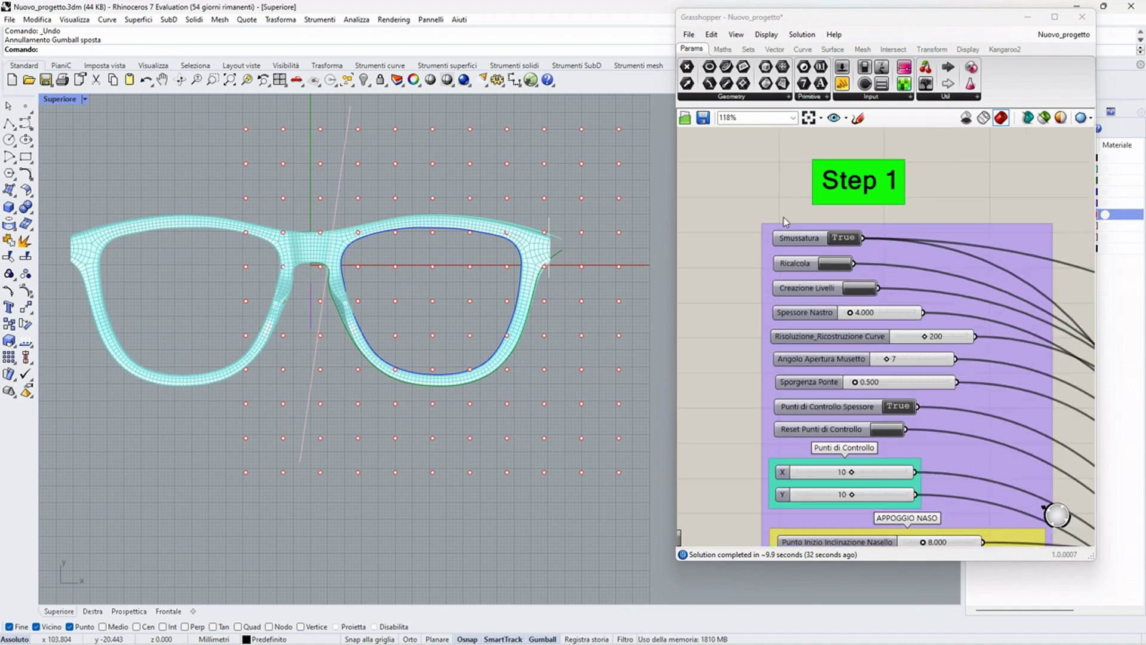
pyautogui.scroll(3, 994, 501)
pyautogui.scroll(3, 986, 467)
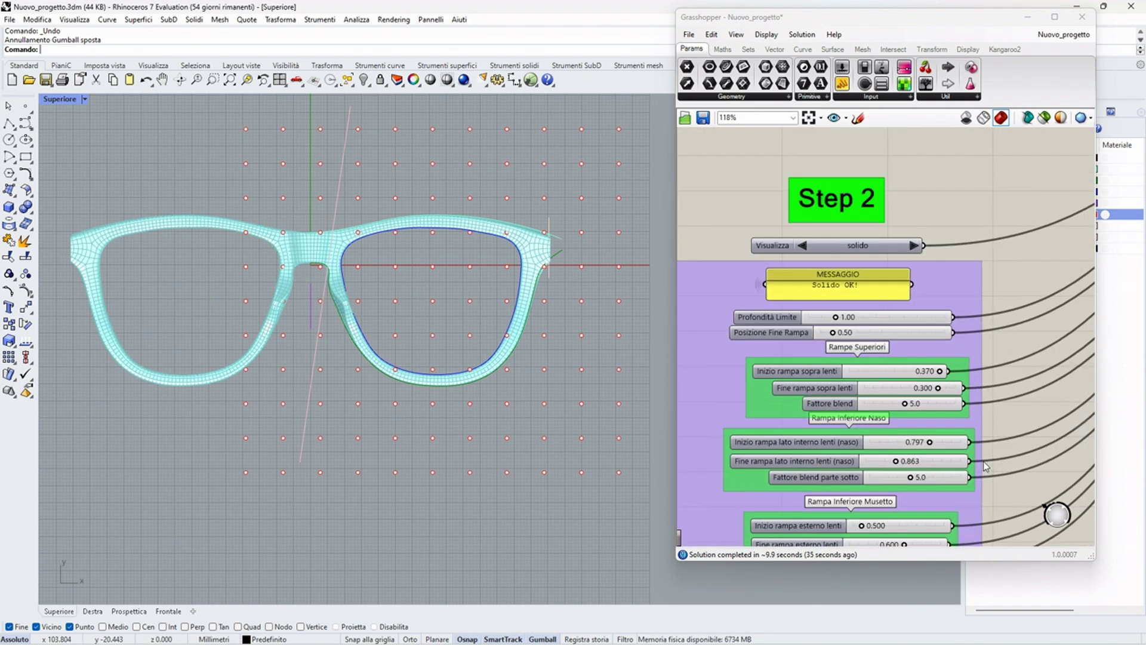
pyautogui.scroll(2, 913, 350)
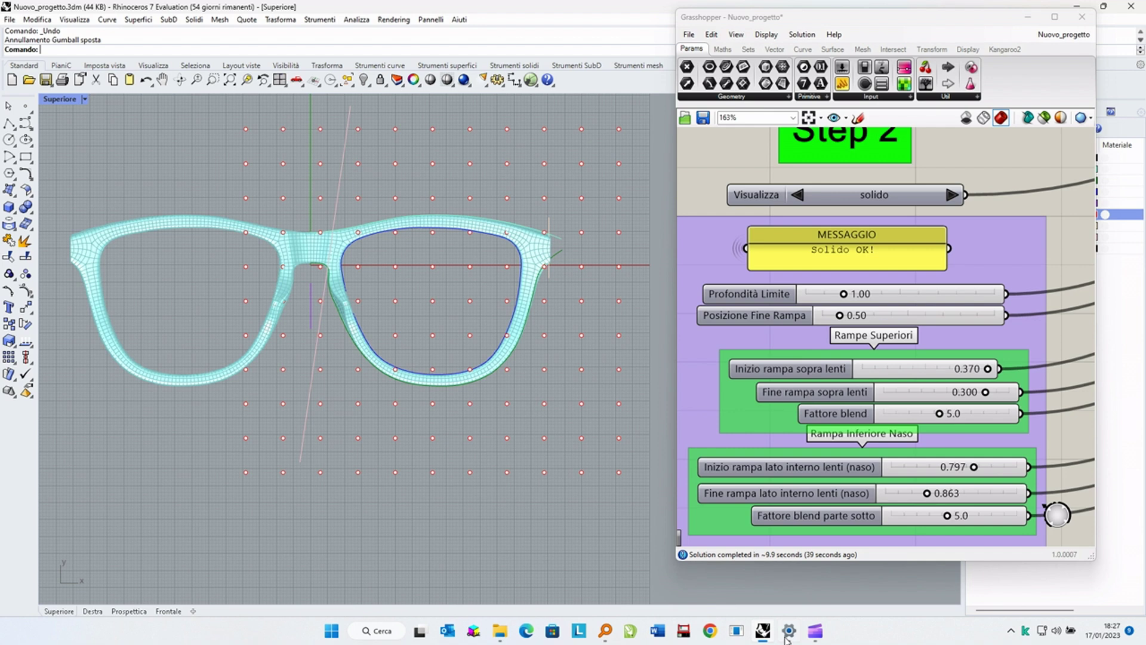
pyautogui.click(787, 635)
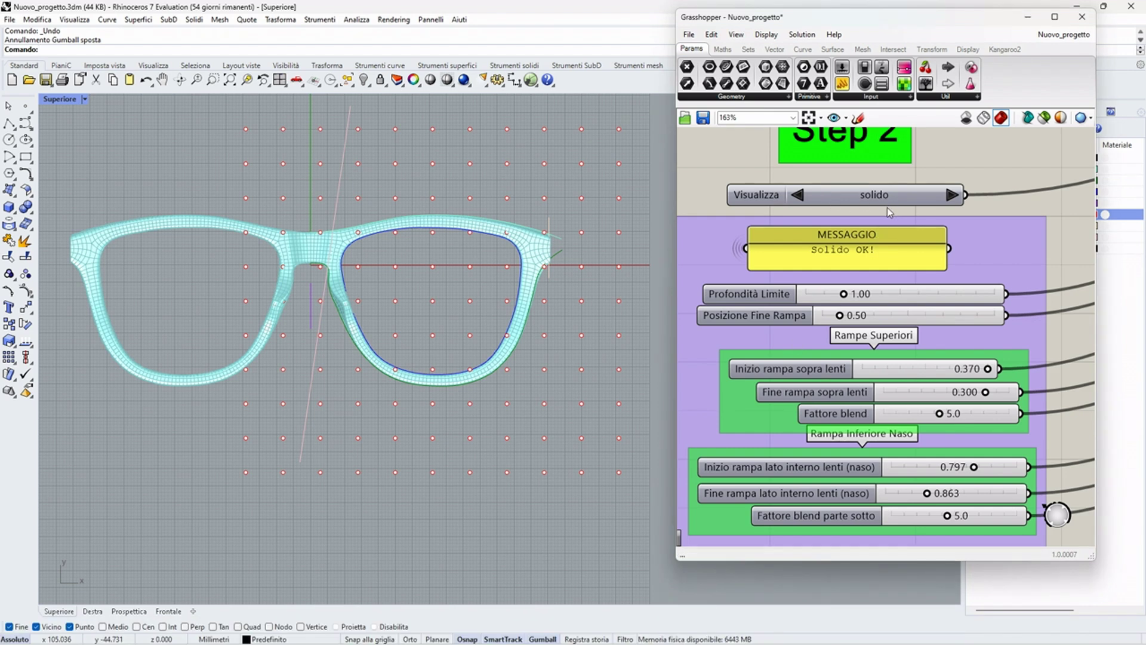
pyautogui.click(951, 196)
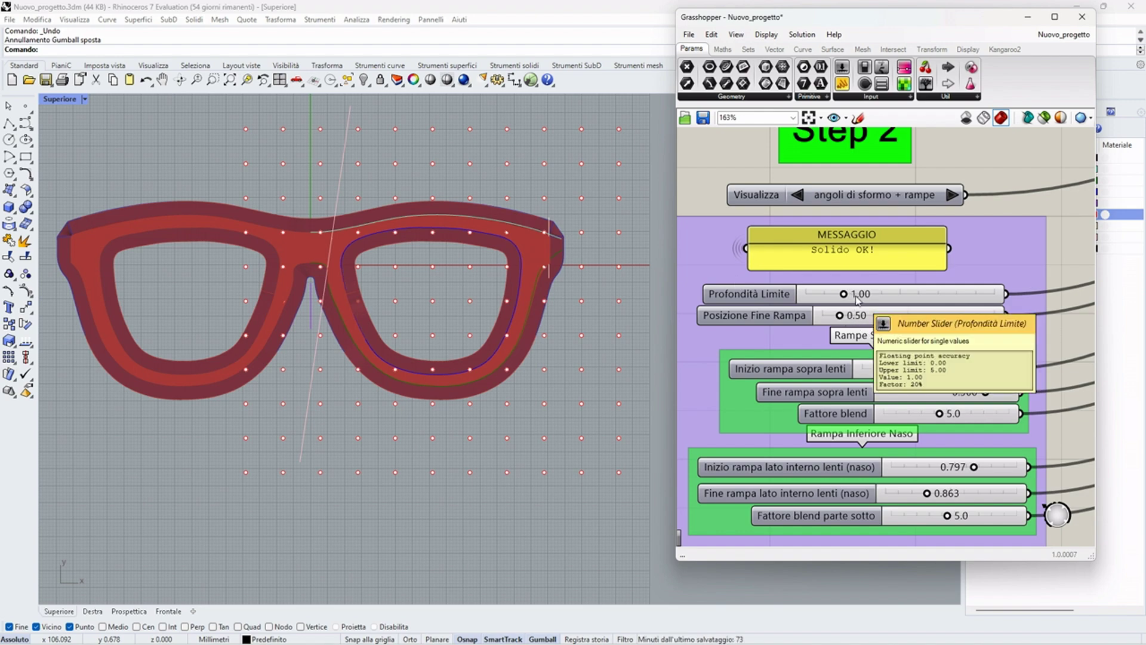
# Step: Examine the draft-angle and ramp surfaces around the nose bridge, lens rims and end piece in the perspective view
pyautogui.click(128, 610)
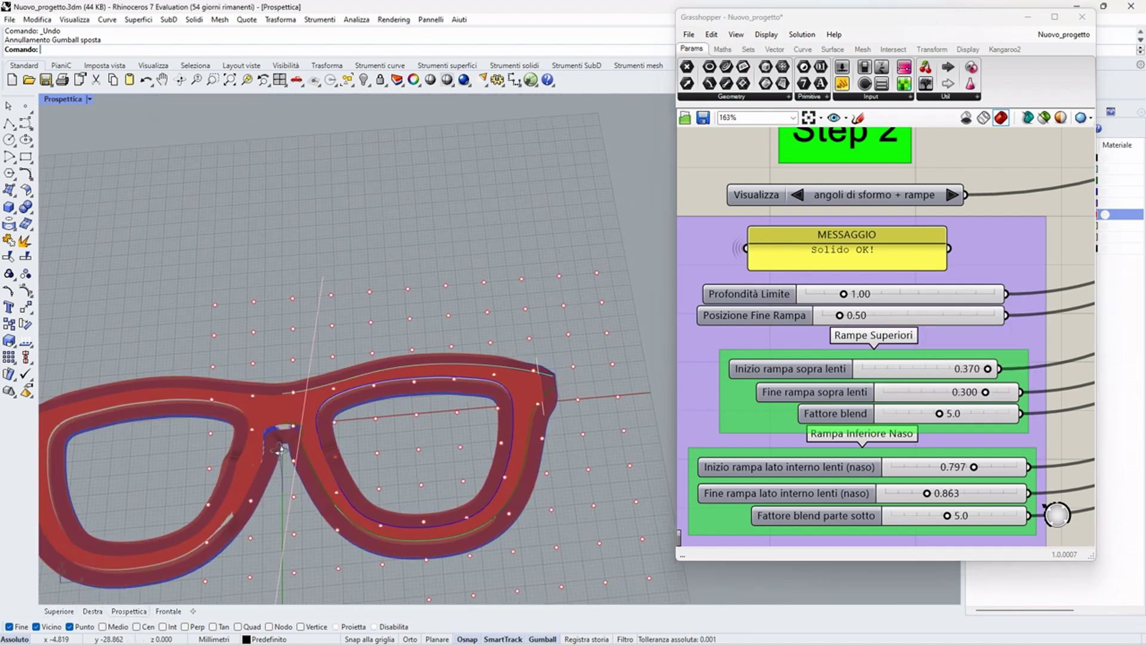
pyautogui.moveTo(279, 450); pyautogui.dragTo(422, 376, button='right')
pyautogui.scroll(9, 384, 390)
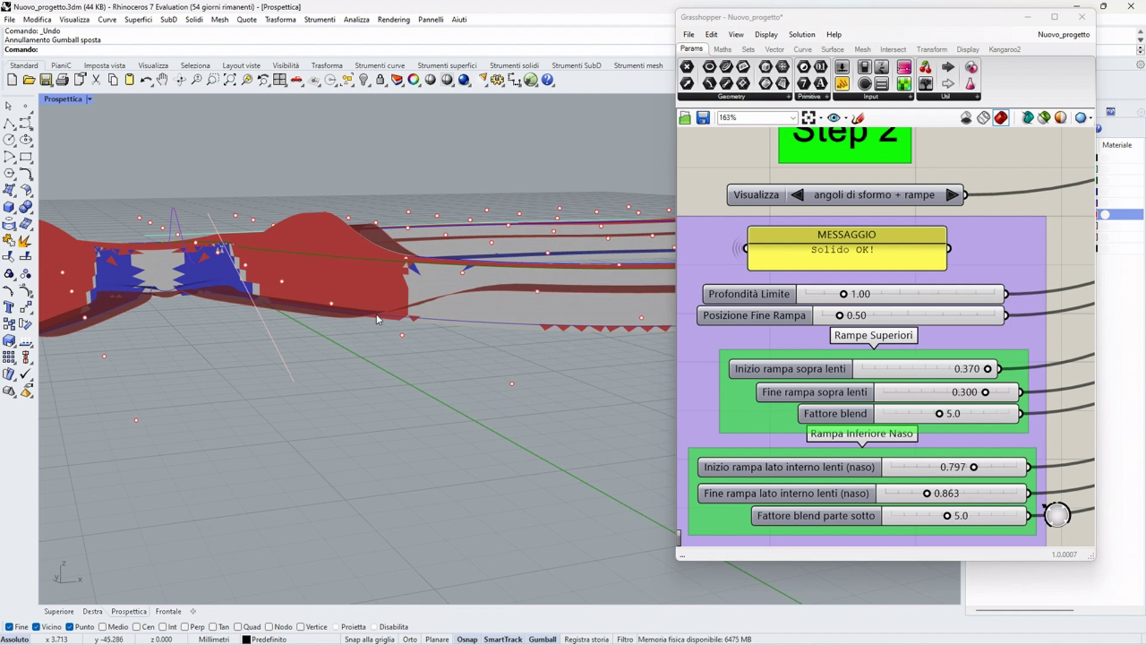
pyautogui.moveTo(378, 319); pyautogui.dragTo(380, 280, button='right')
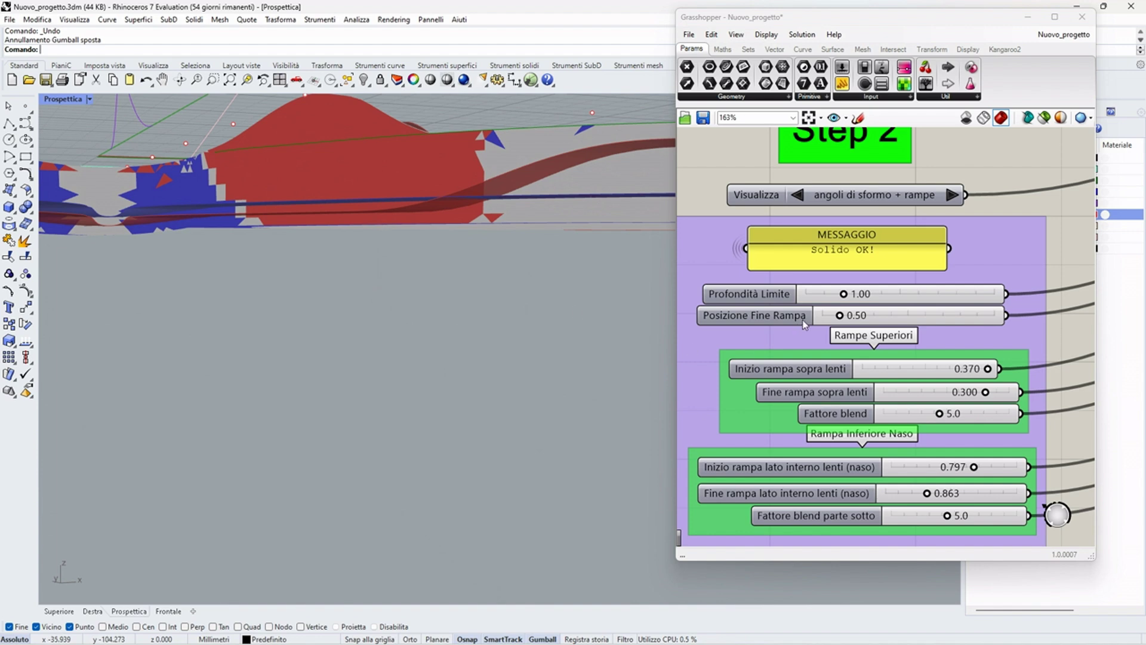
pyautogui.moveTo(532, 303); pyautogui.dragTo(509, 318, button='right')
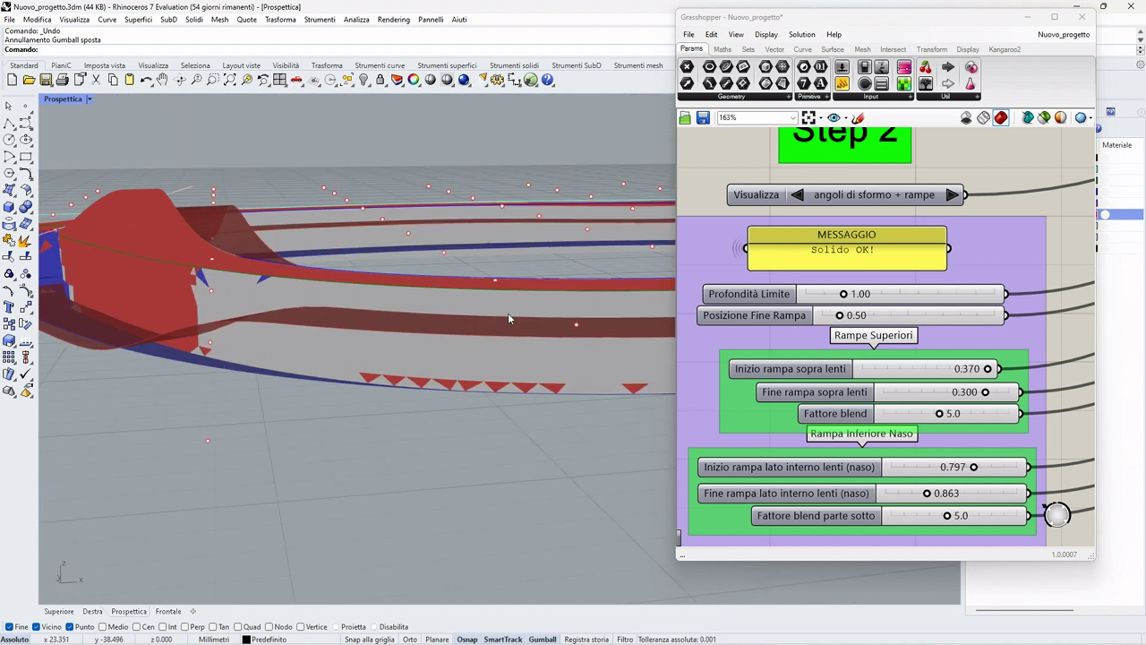
pyautogui.scroll(-5, 510, 318)
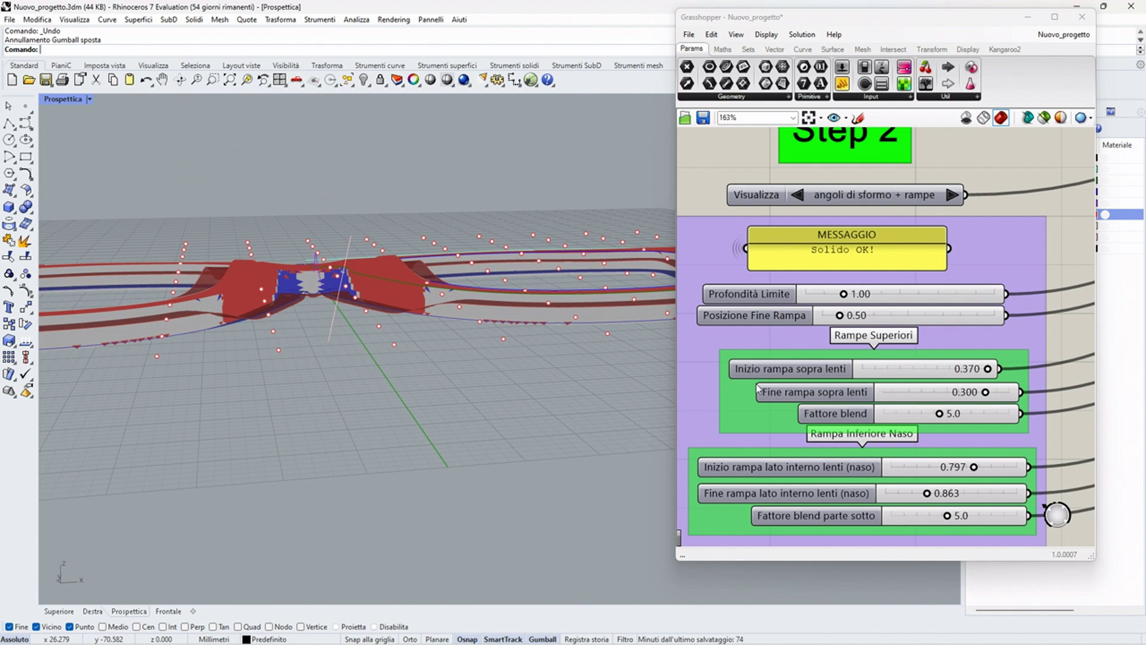
pyautogui.moveTo(572, 411); pyautogui.dragTo(274, 288, button='right')
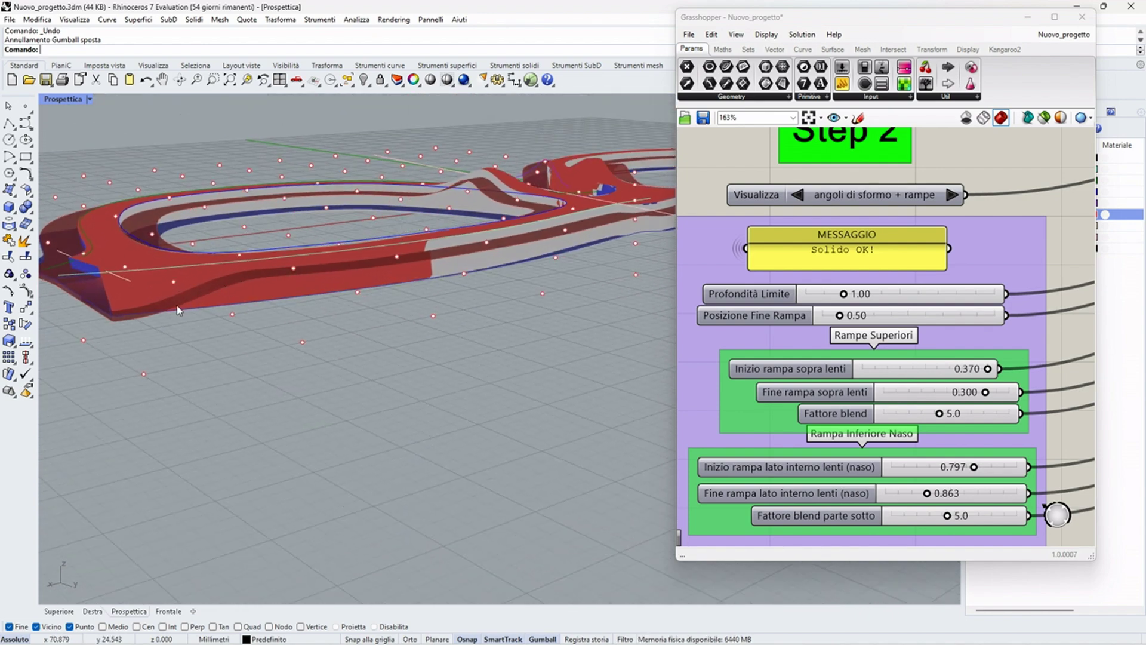
pyautogui.moveTo(177, 306); pyautogui.dragTo(377, 284, button='right')
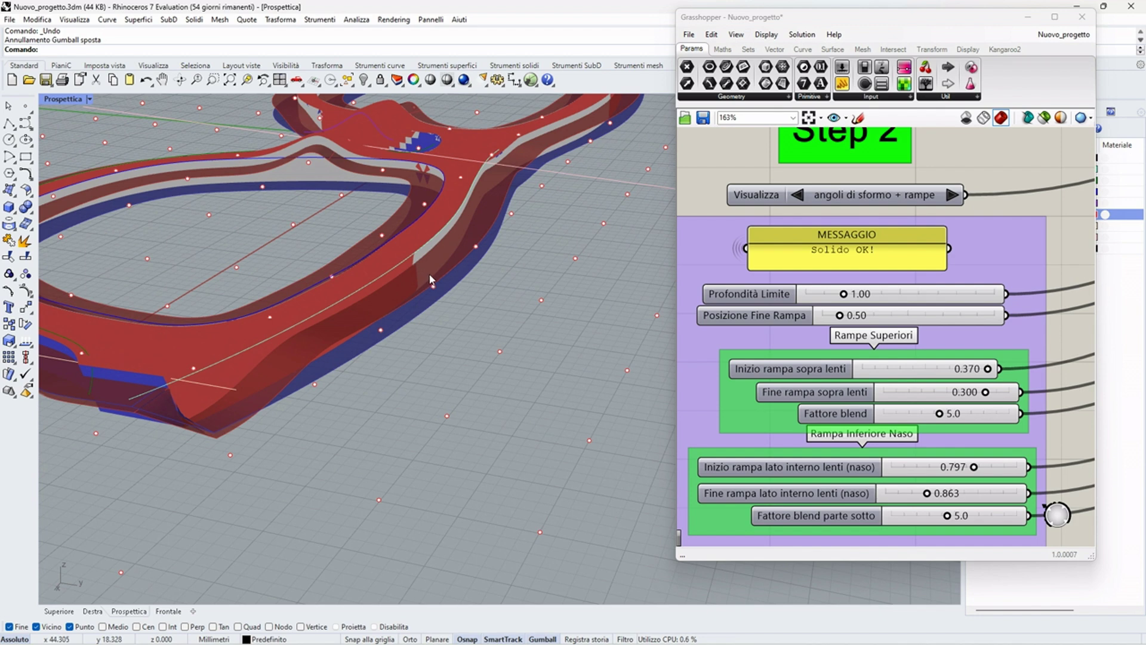
# Step: Set Fine rampa sopra lenti to 0.2 and check the ramp along the frame's upper edge
pyautogui.doubleClick(984, 394)
pyautogui.write('0.2')
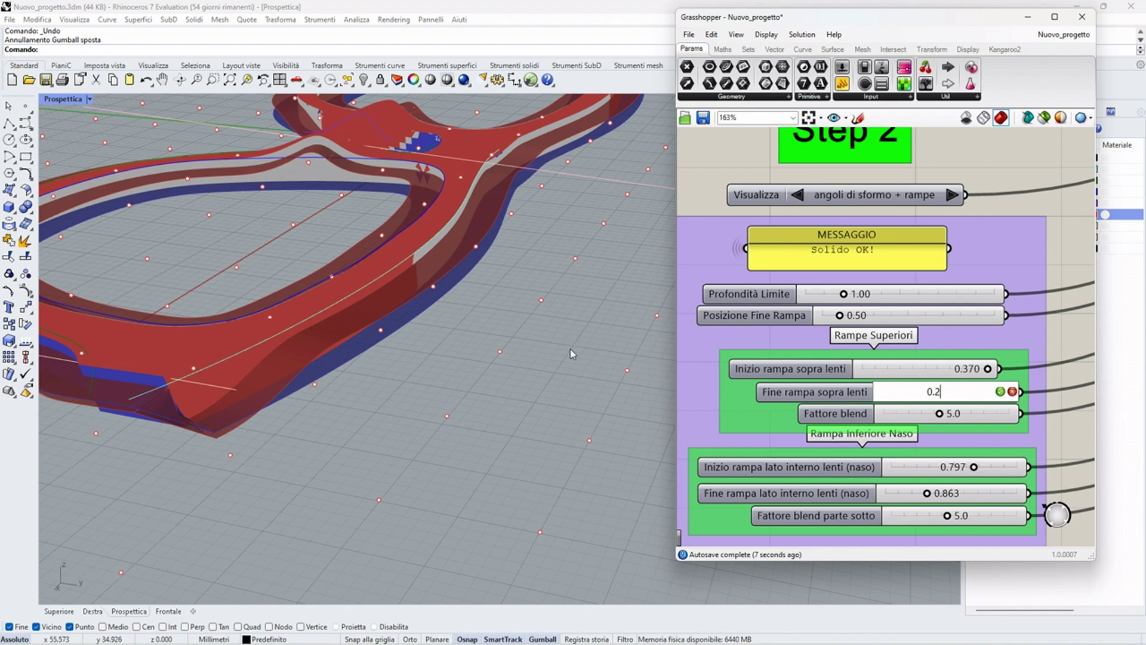
pyautogui.press('Return')
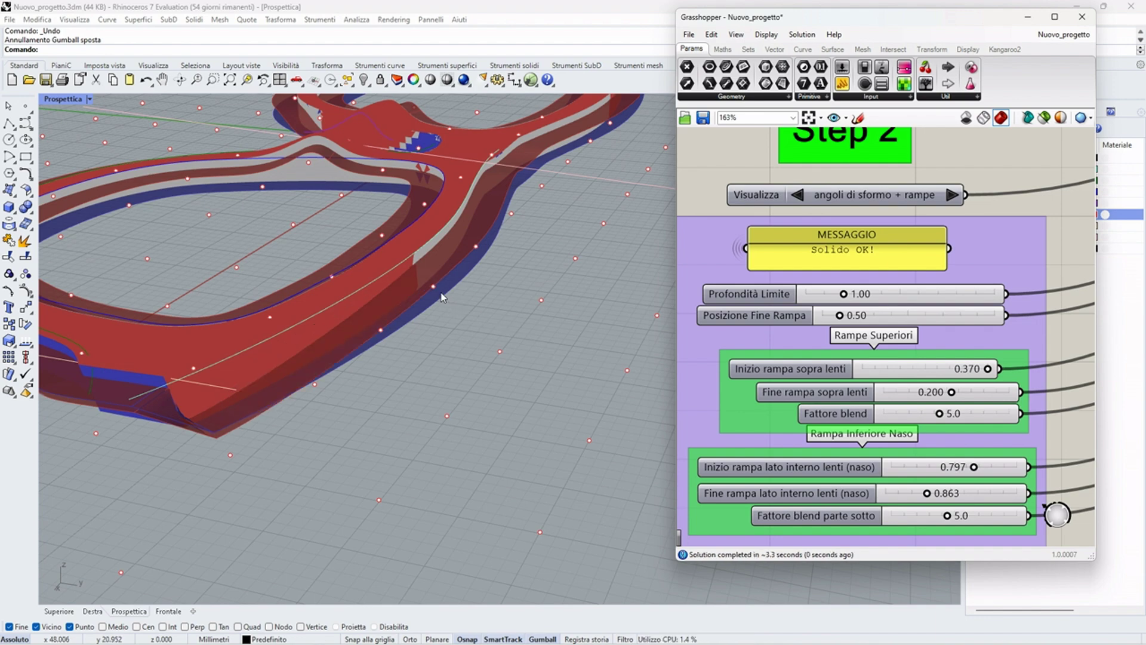
pyautogui.moveTo(447, 297); pyautogui.dragTo(202, 303, button='right')
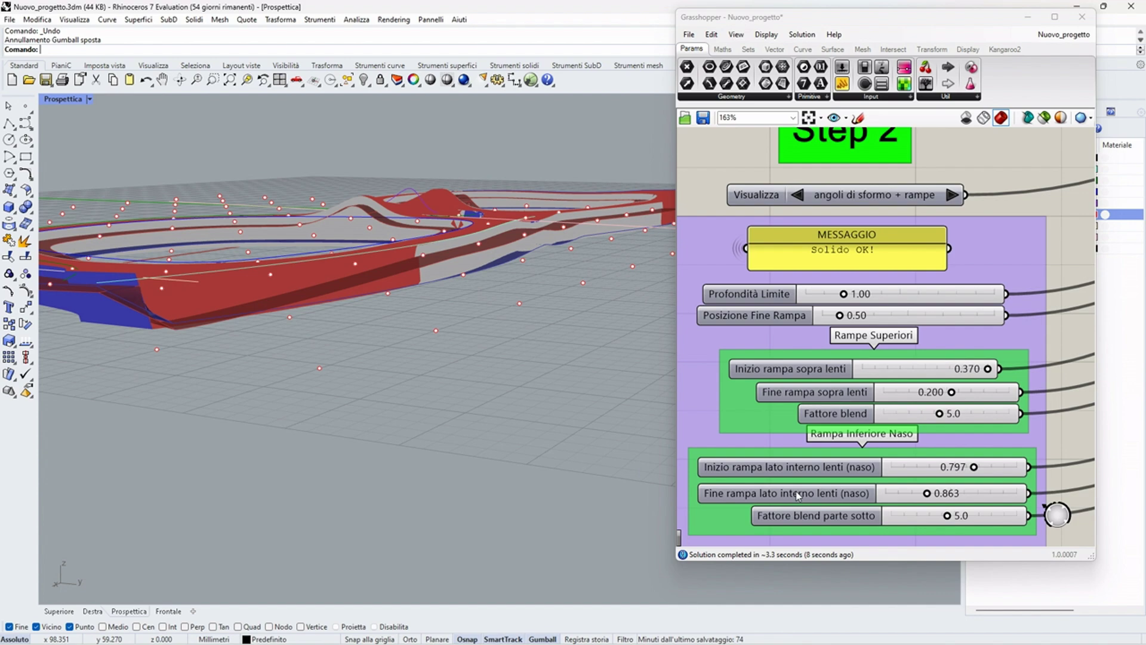
# Step: Try a value of 0.9 for Fine rampa lato interno lenti (naso) with the nose area in view
pyautogui.scroll(-2, 875, 409)
pyautogui.scroll(3, 947, 430)
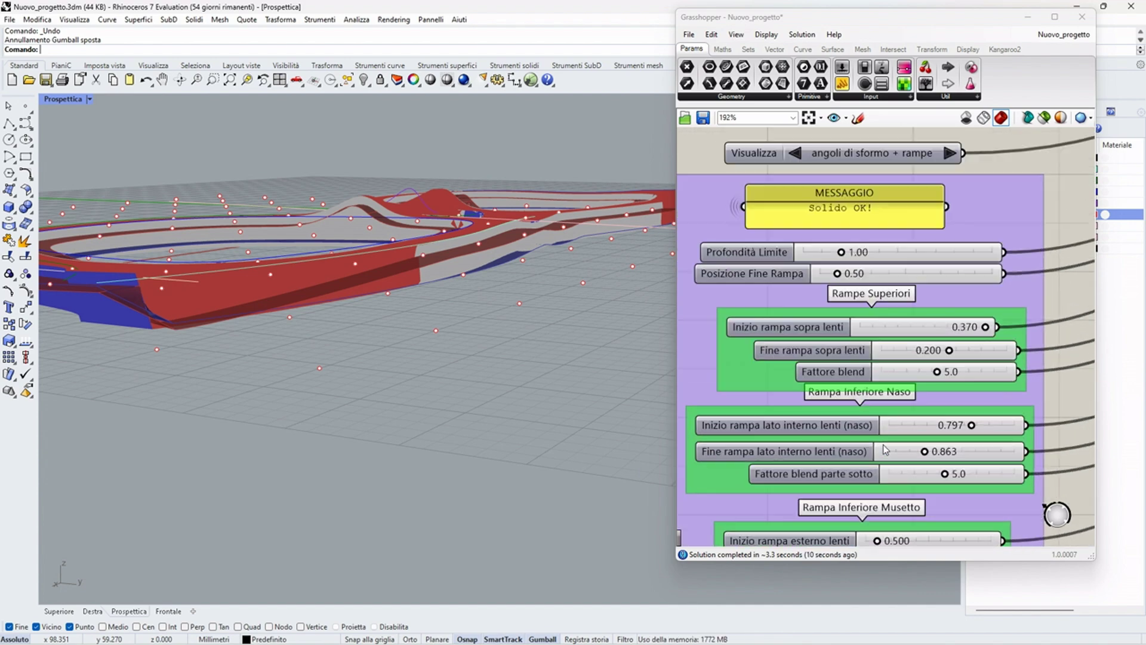
pyautogui.scroll(6, 206, 269)
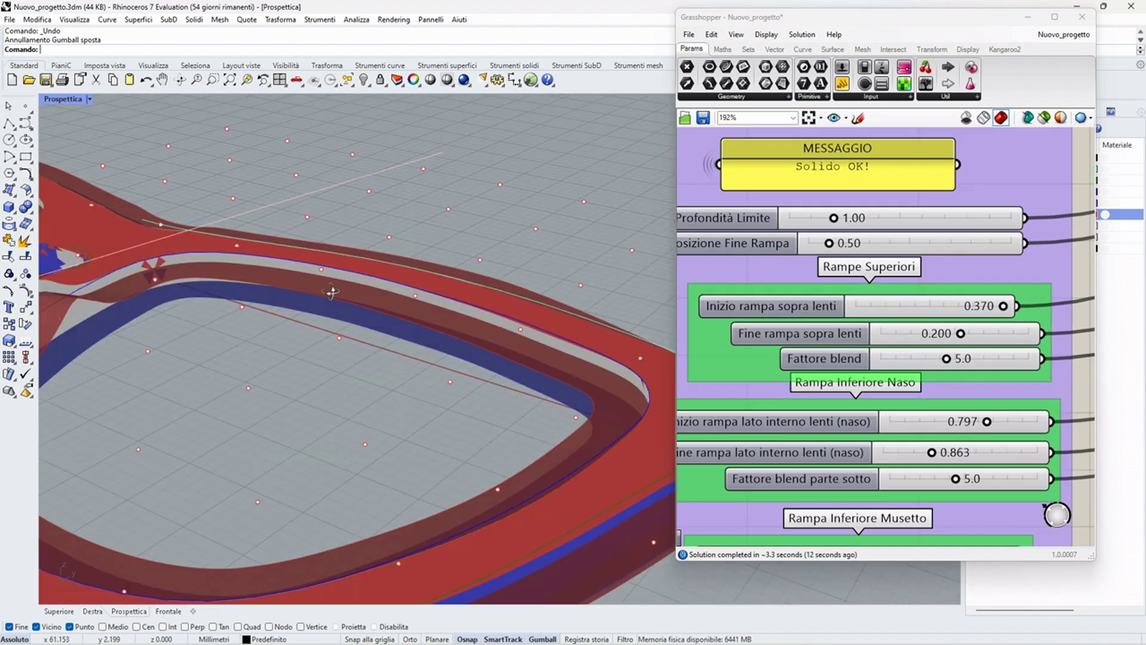
pyautogui.scroll(-6, 443, 270)
pyautogui.scroll(6, 275, 338)
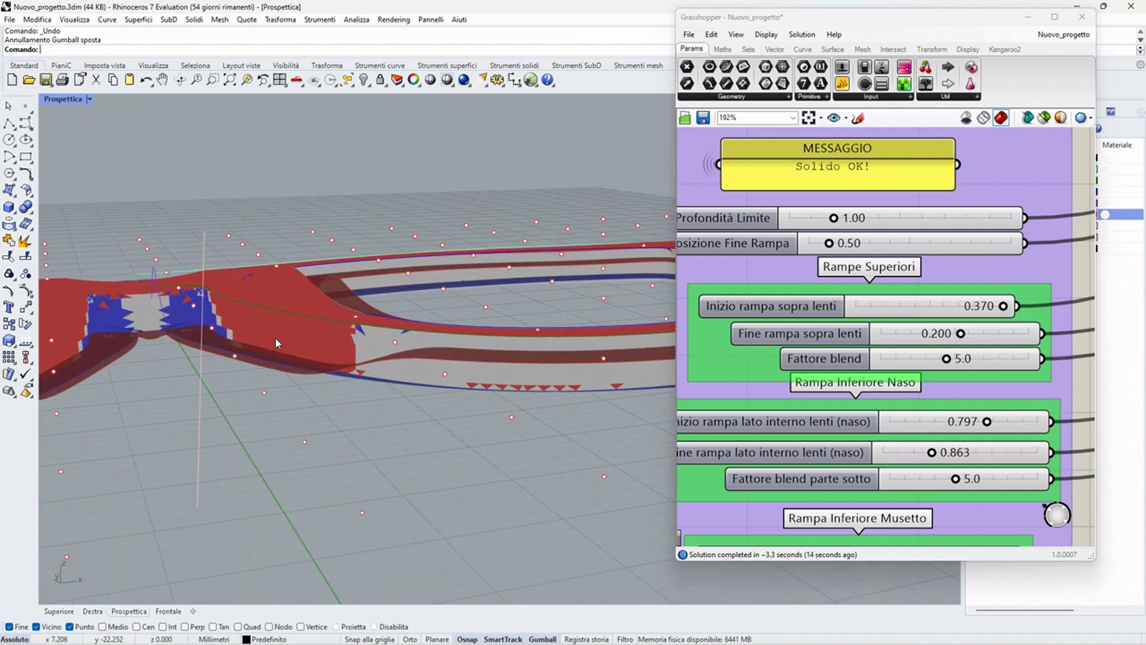
pyautogui.moveTo(274, 338); pyautogui.dragTo(310, 365, button='right')
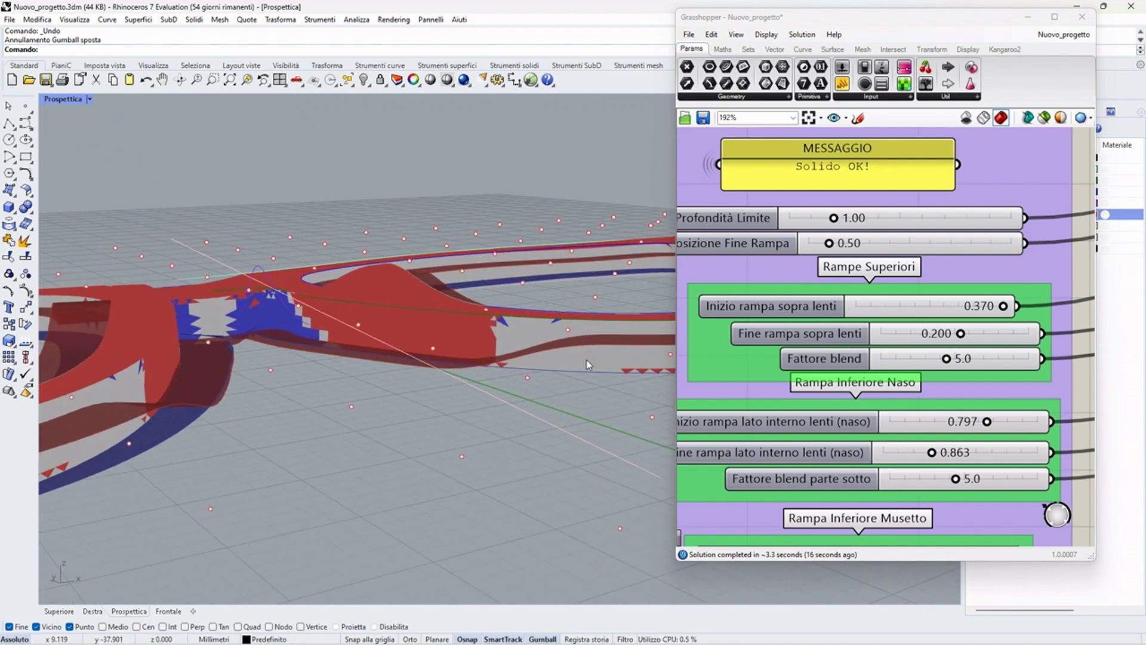
pyautogui.doubleClick(921, 454)
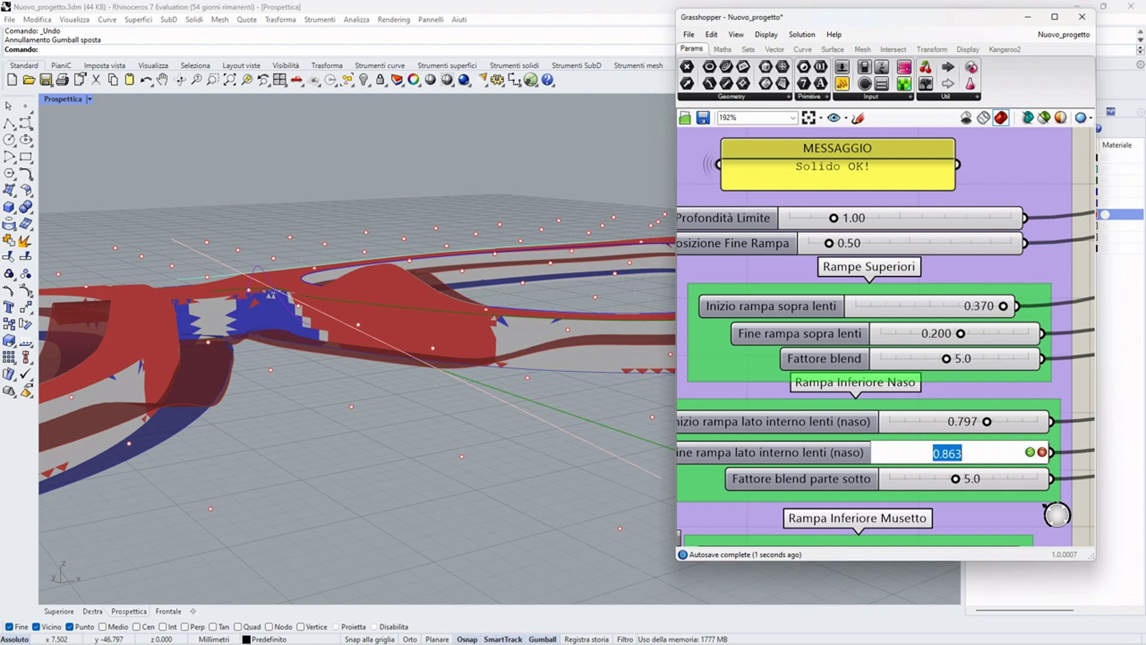
pyautogui.write('0.9')
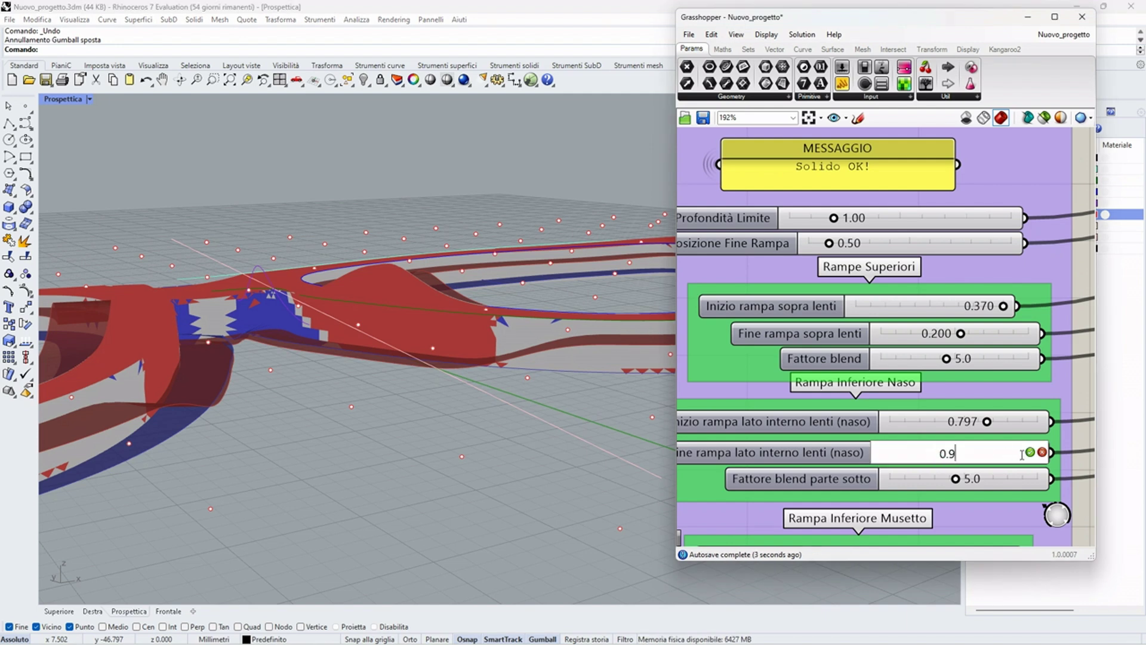
pyautogui.press('Return')
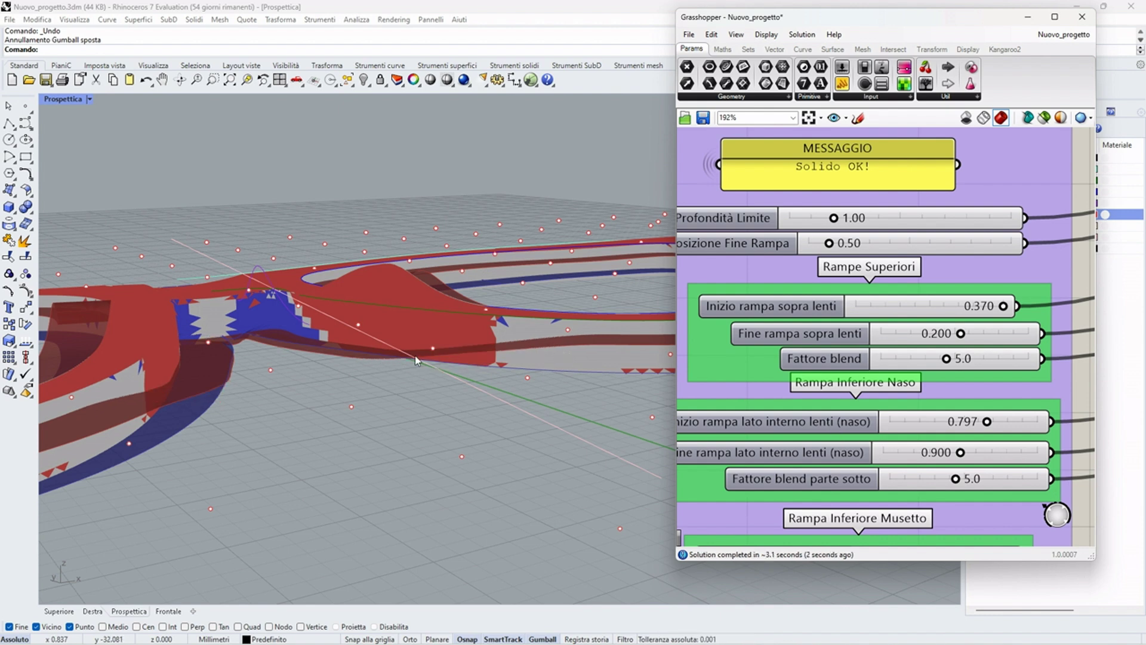
# Step: Set Fine rampa lato interno lenti (naso) to 0.85 and Inizio rampa lato interno lenti (naso) to 0.75
pyautogui.doubleClick(960, 452)
pyautogui.write('0.85')
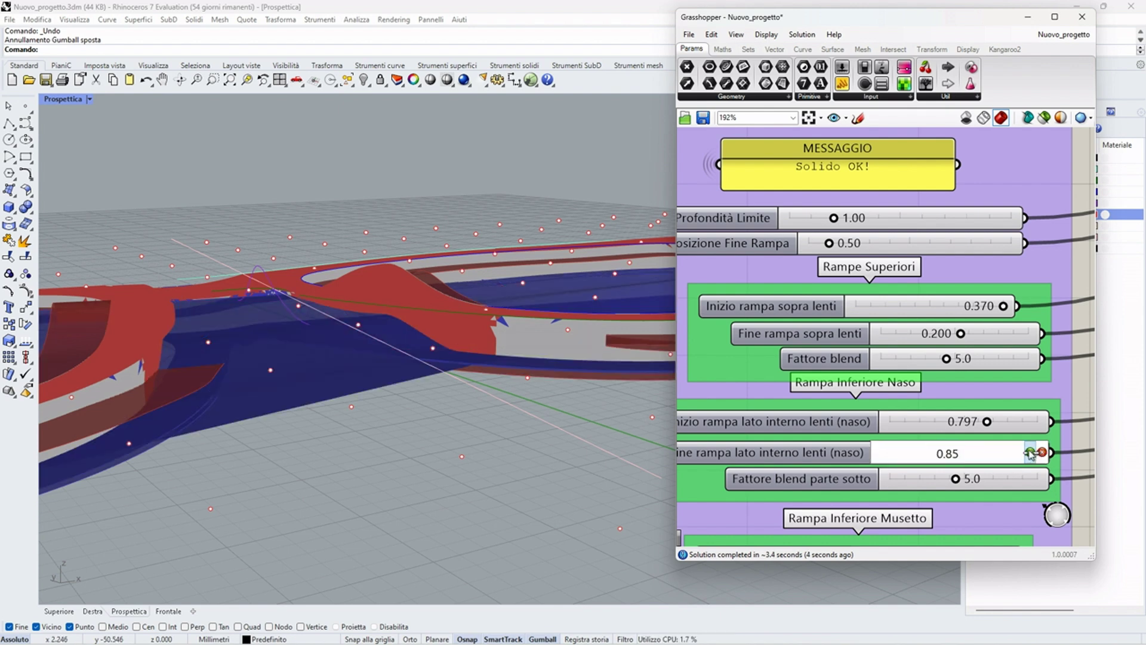
pyautogui.click(1031, 452)
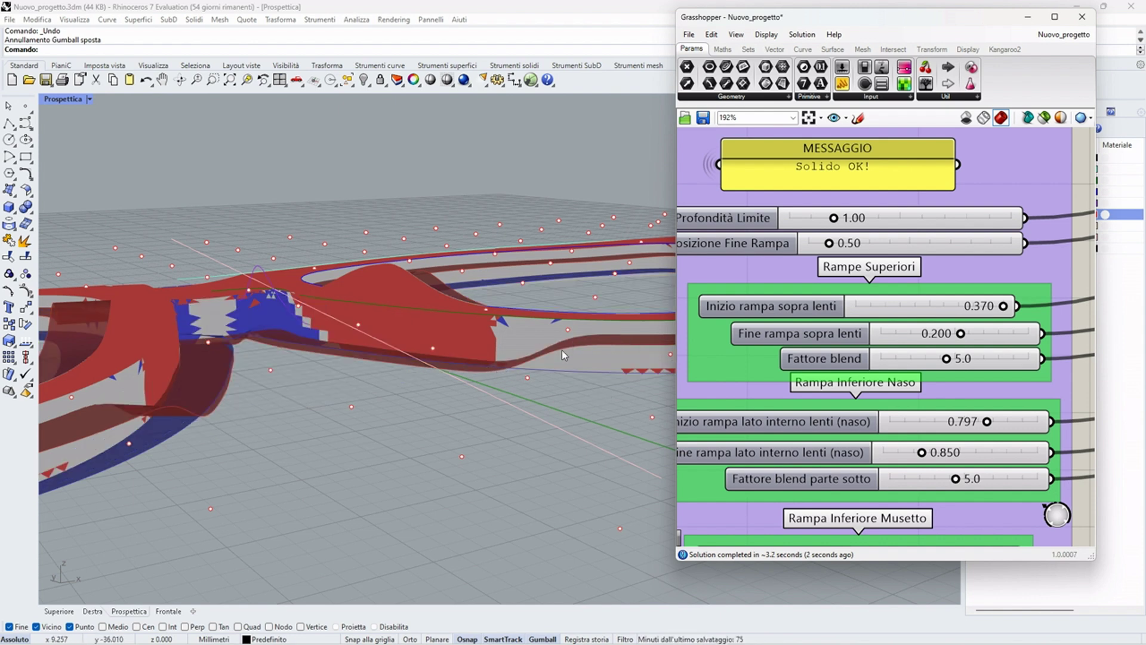
pyautogui.doubleClick(988, 421)
pyautogui.write('0.75')
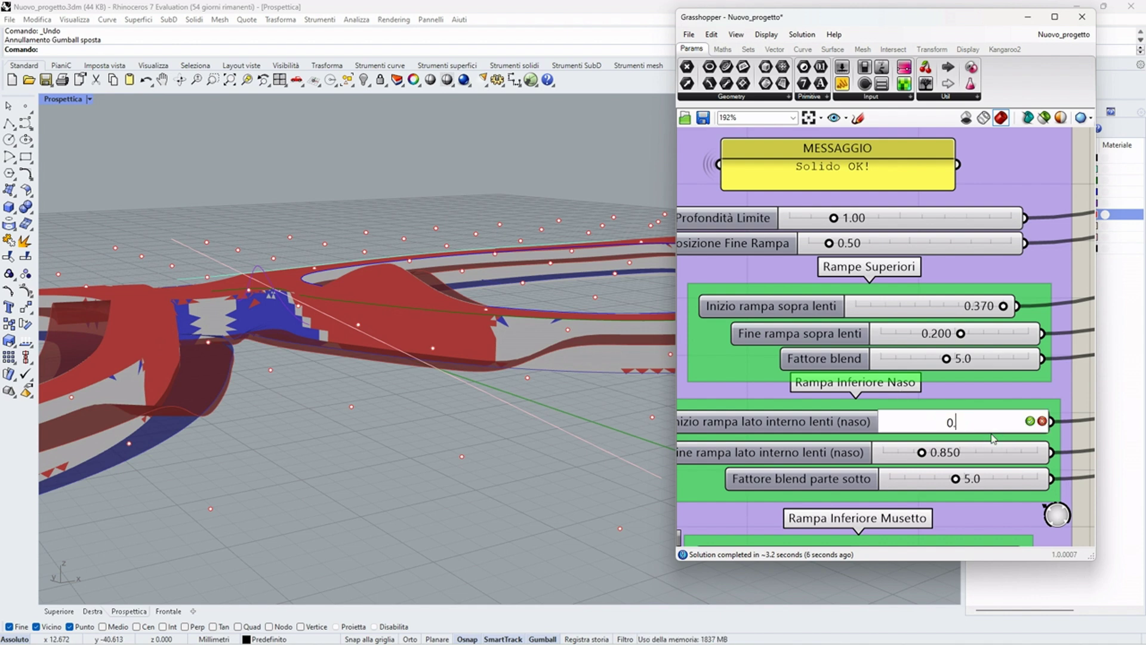
pyautogui.click(1031, 422)
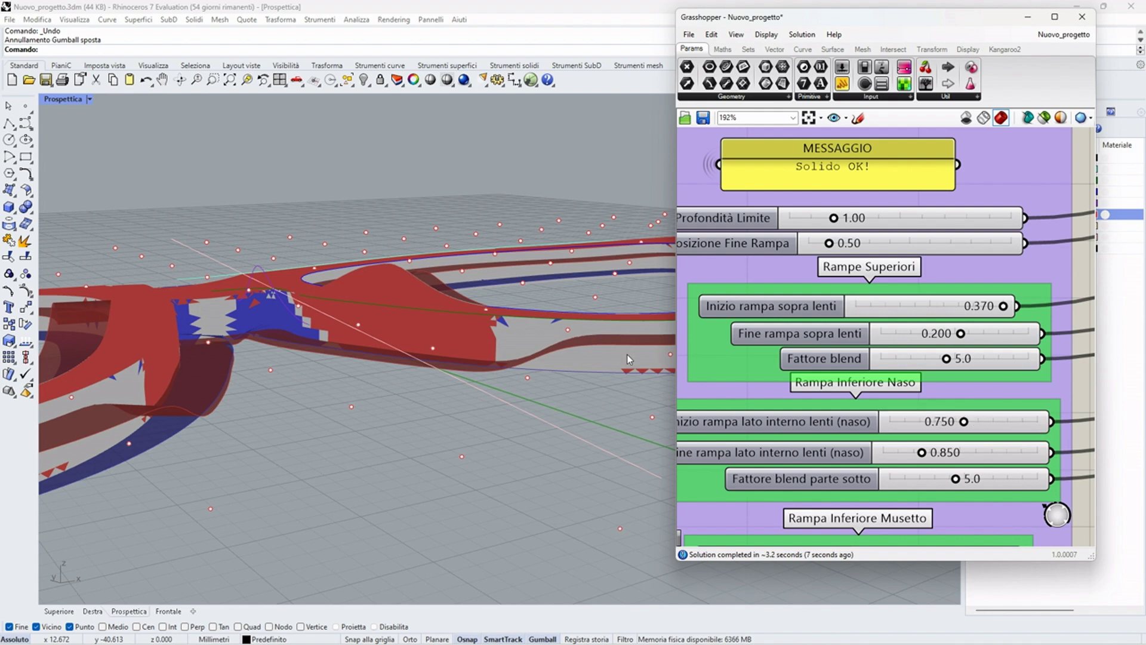
# Step: Check the nose-side ramp in perspective and review the Rampa Inferiore Musetto parameters
pyautogui.moveTo(627, 353); pyautogui.dragTo(536, 340, button='right')
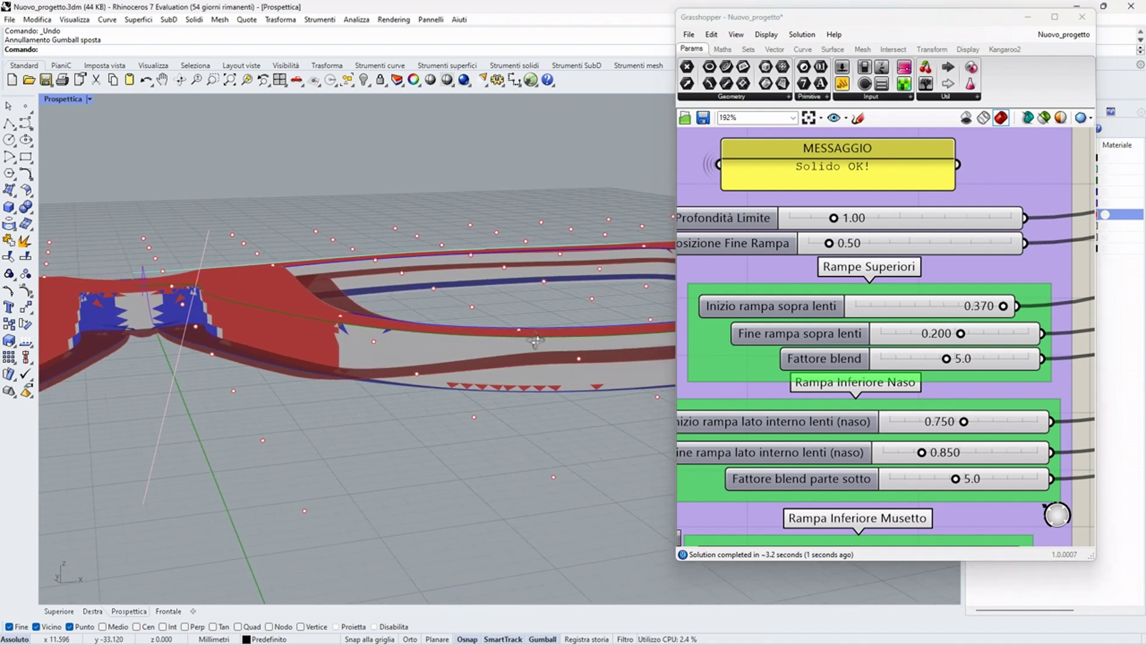
pyautogui.scroll(-4, 870, 265)
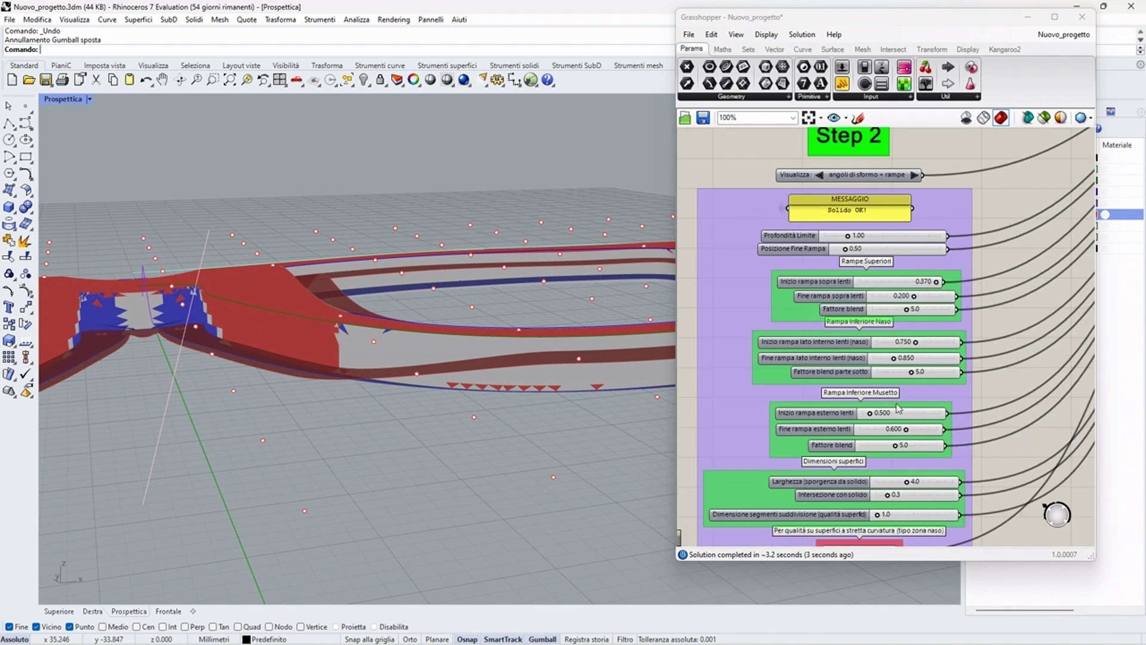
pyautogui.scroll(4, 902, 445)
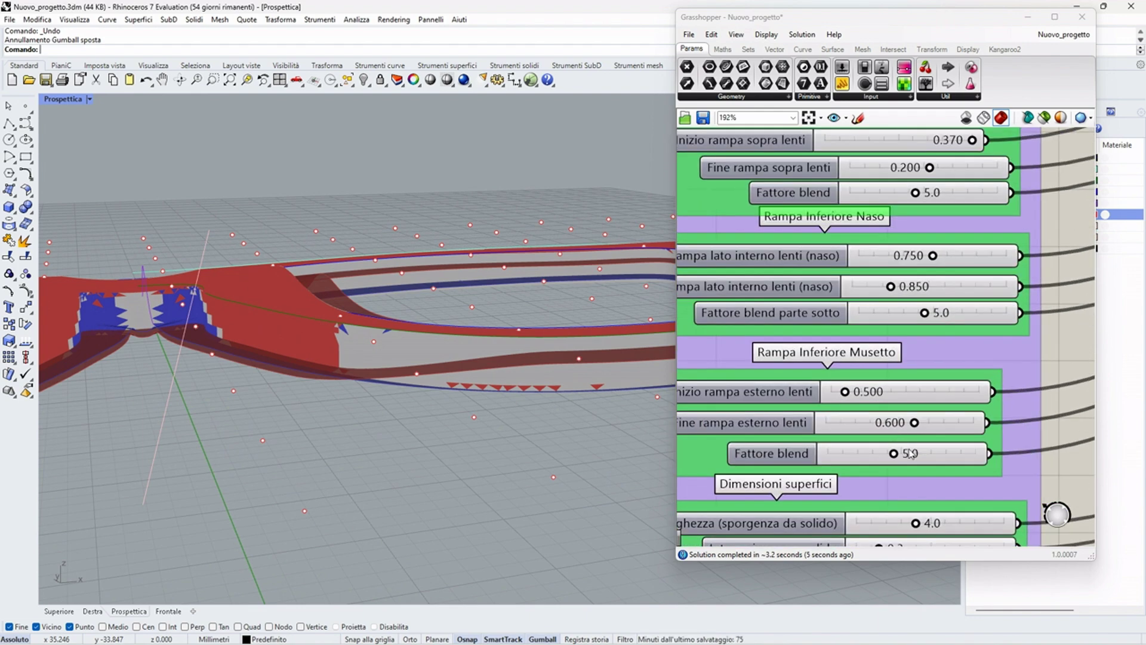
pyautogui.scroll(-2, 913, 458)
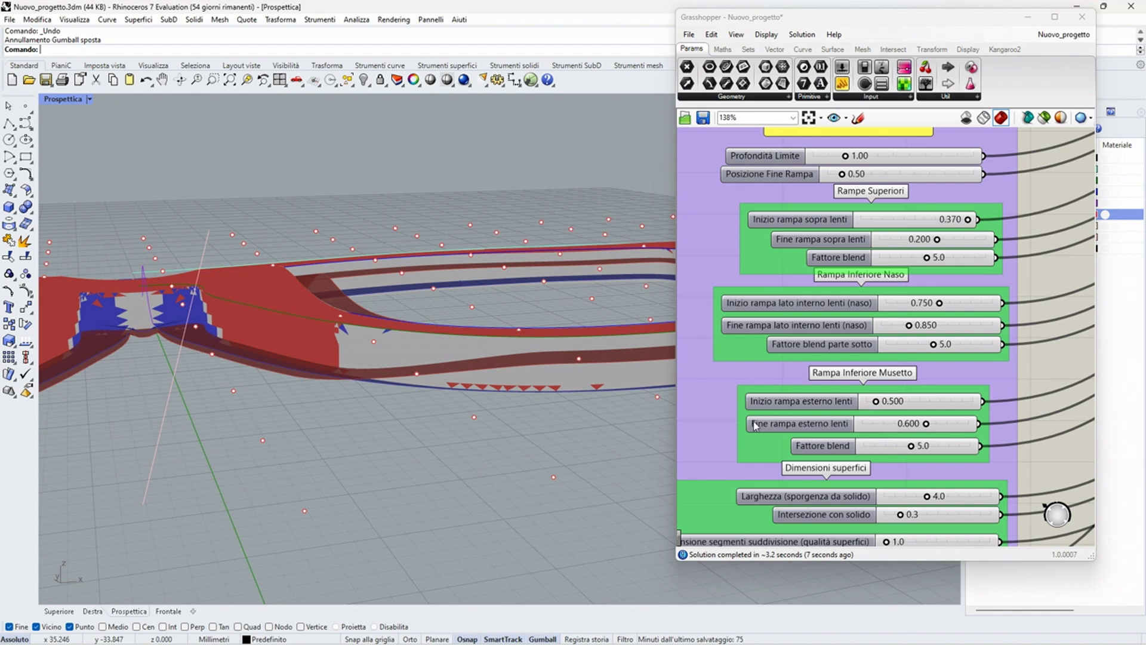
# Step: Try a value of 0.55 for Inizio rampa esterno lenti with the frame seen from the side
pyautogui.moveTo(642, 352); pyautogui.dragTo(620, 346, button='right')
pyautogui.moveTo(619, 346); pyautogui.dragTo(610, 346, button='right')
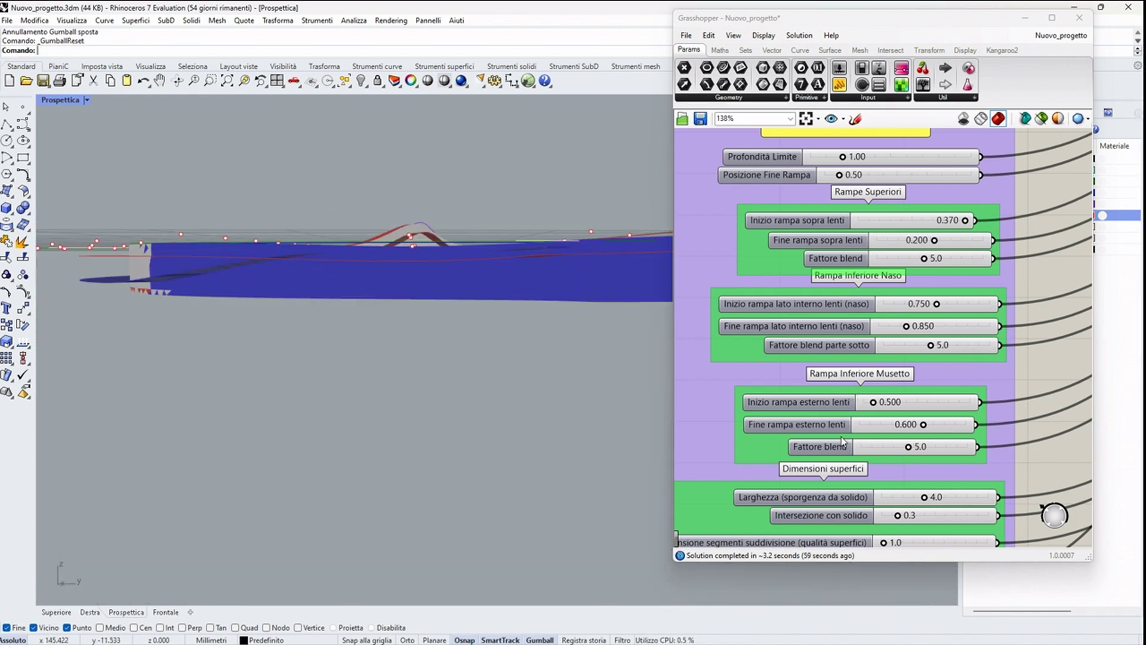
pyautogui.click(875, 405)
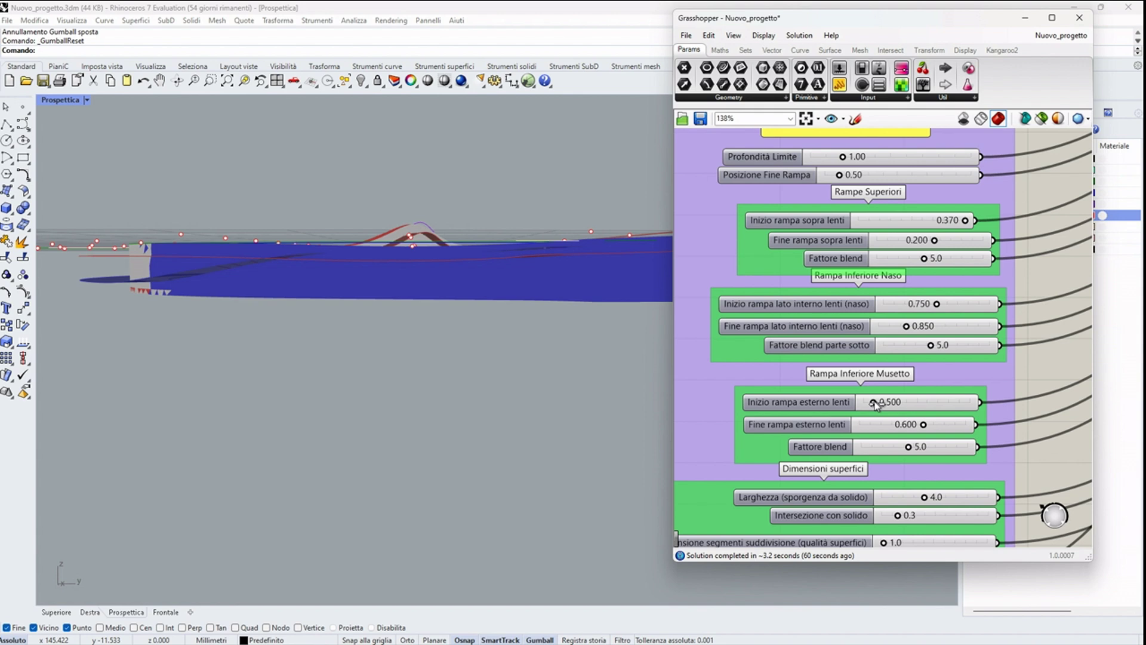
pyautogui.moveTo(875, 405); pyautogui.dragTo(879, 406)
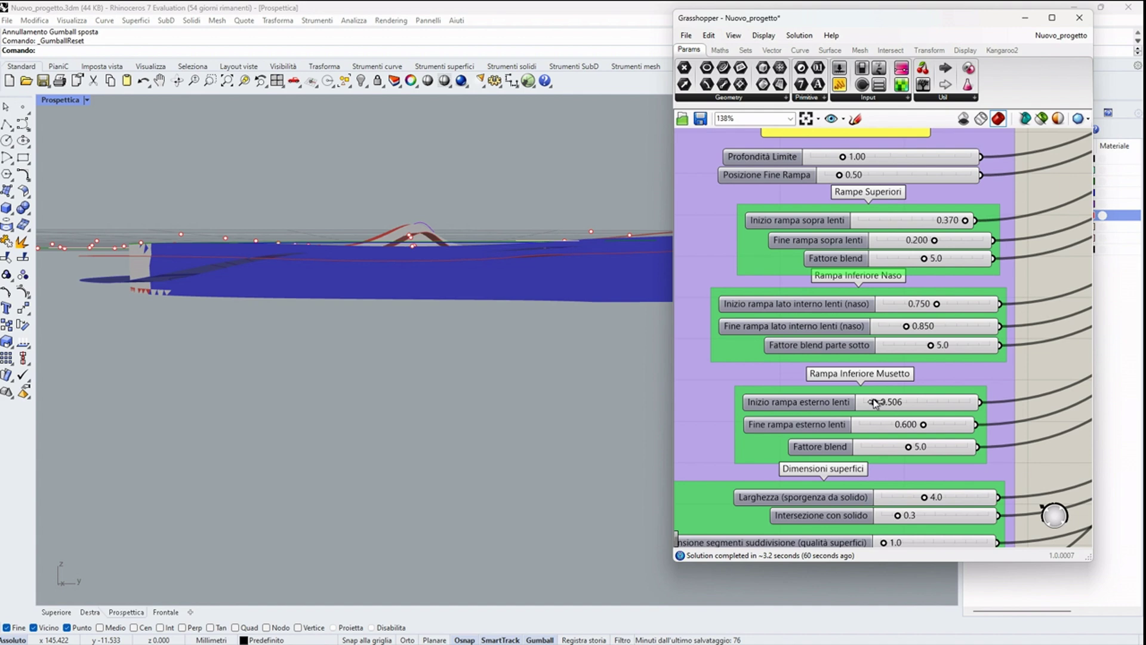
pyautogui.doubleClick(874, 404)
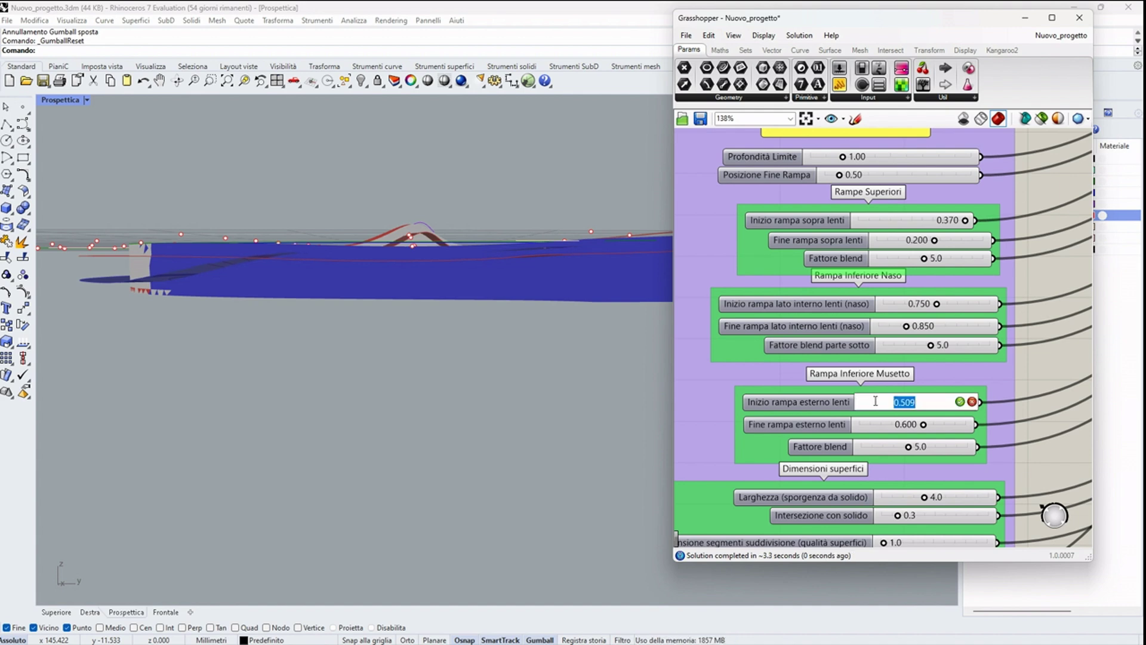
pyautogui.write('0.55')
pyautogui.press('Return')
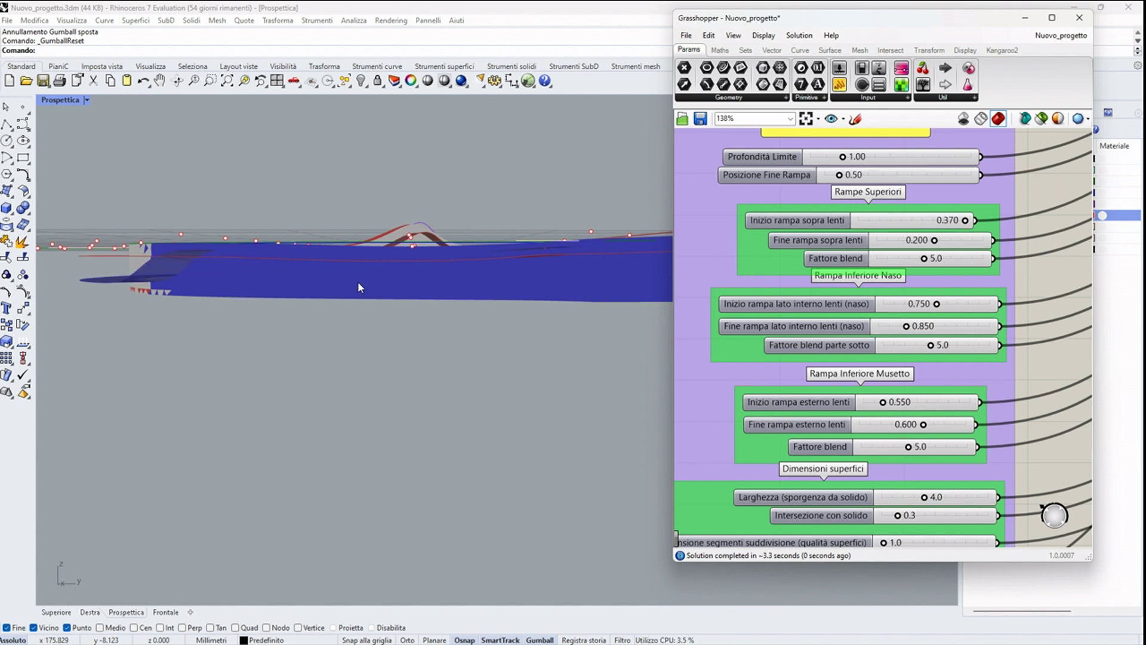
# Step: Set Inizio rampa esterno lenti in the Rampa Inferiore Musetto group to 0.45
pyautogui.doubleClick(883, 403)
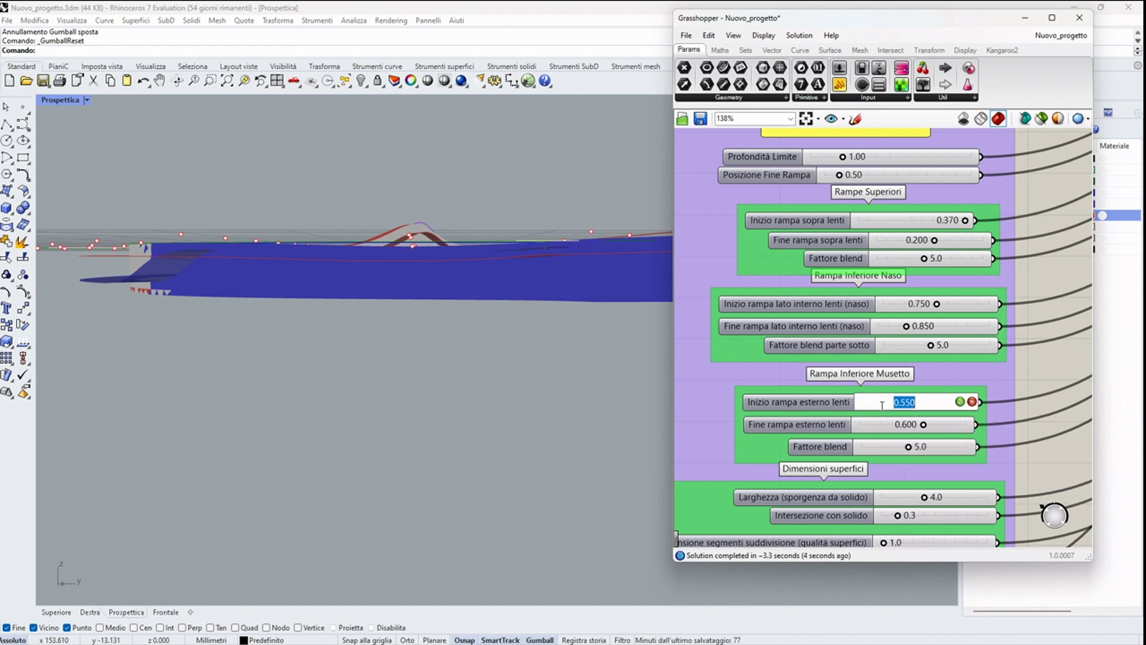
pyautogui.write('0')
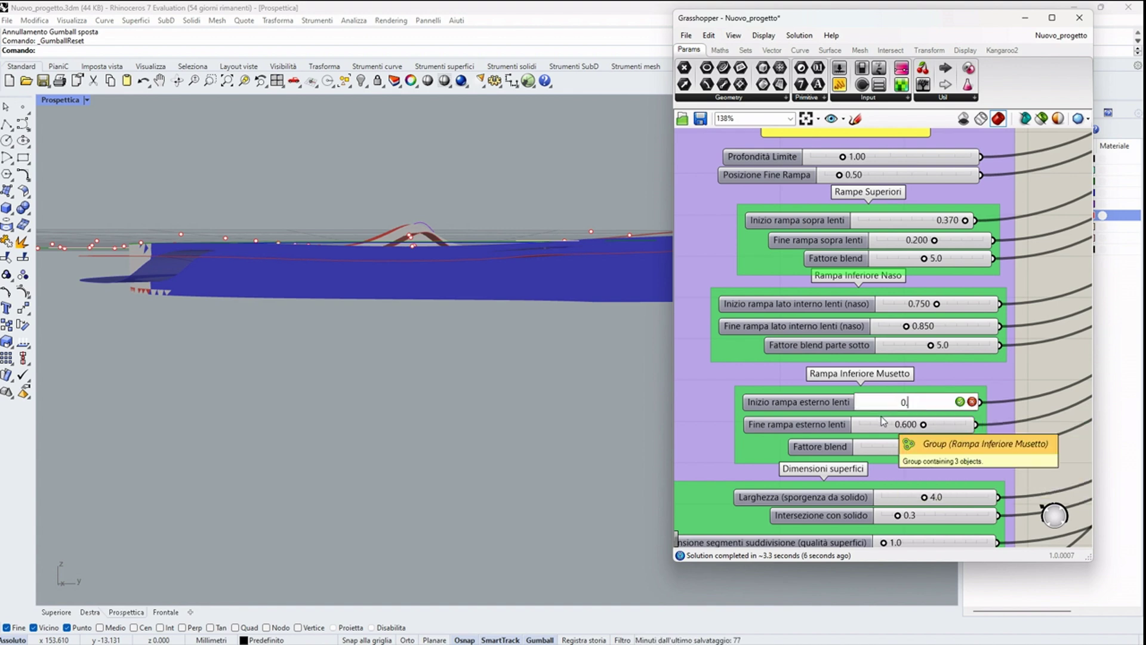
pyautogui.write('.45')
pyautogui.press('Return')
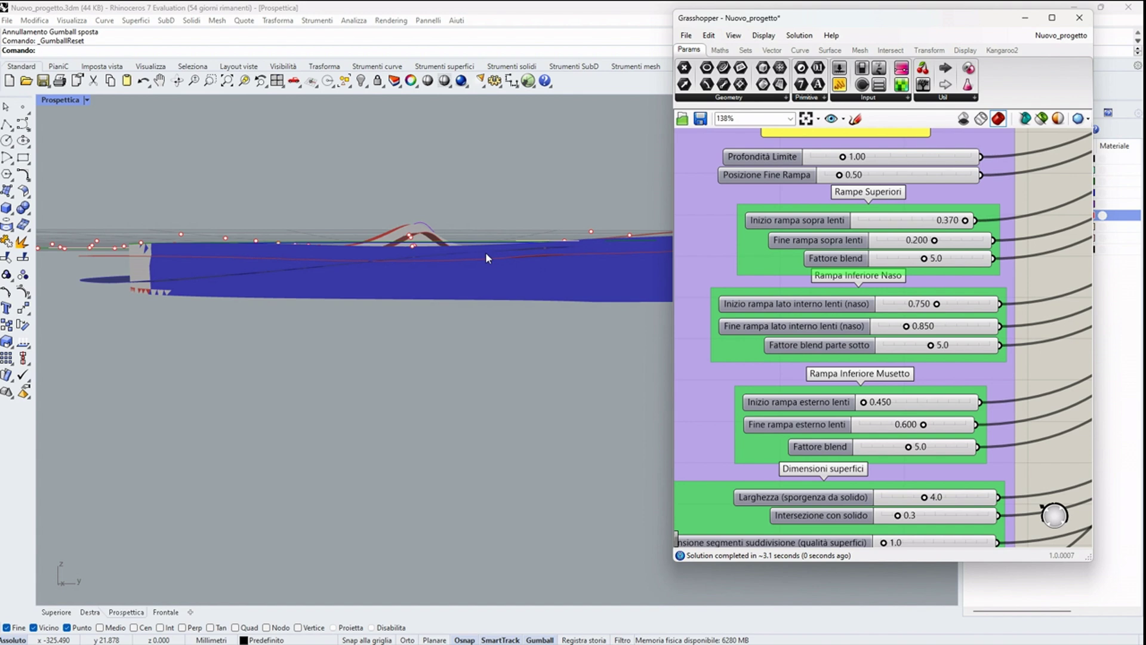
# Step: Set Fine rampa esterno lenti to 0.5 with the outer lens rim in perspective view
pyautogui.moveTo(449, 271); pyautogui.dragTo(247, 328, button='right')
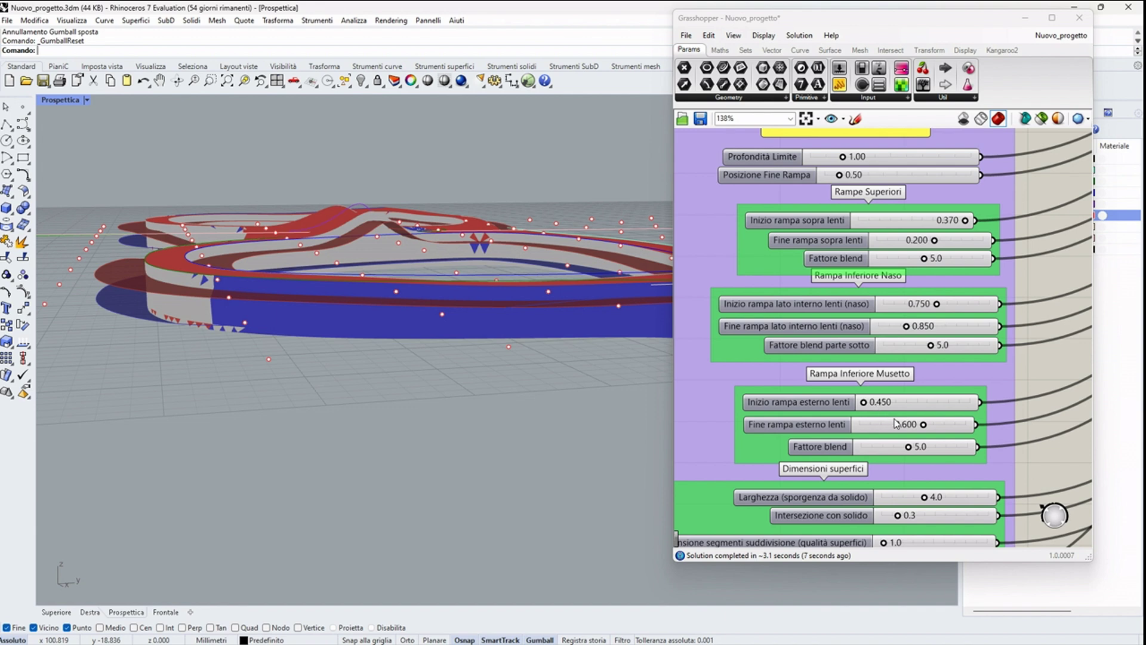
pyautogui.click(923, 425)
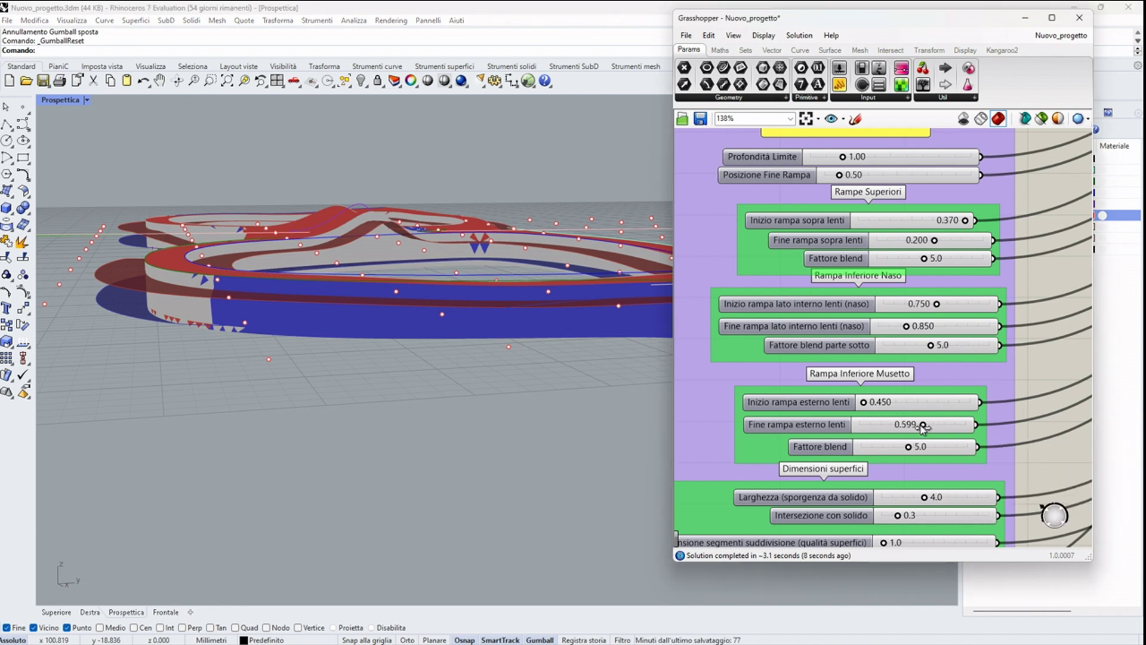
pyautogui.doubleClick(923, 425)
pyautogui.write('0.5')
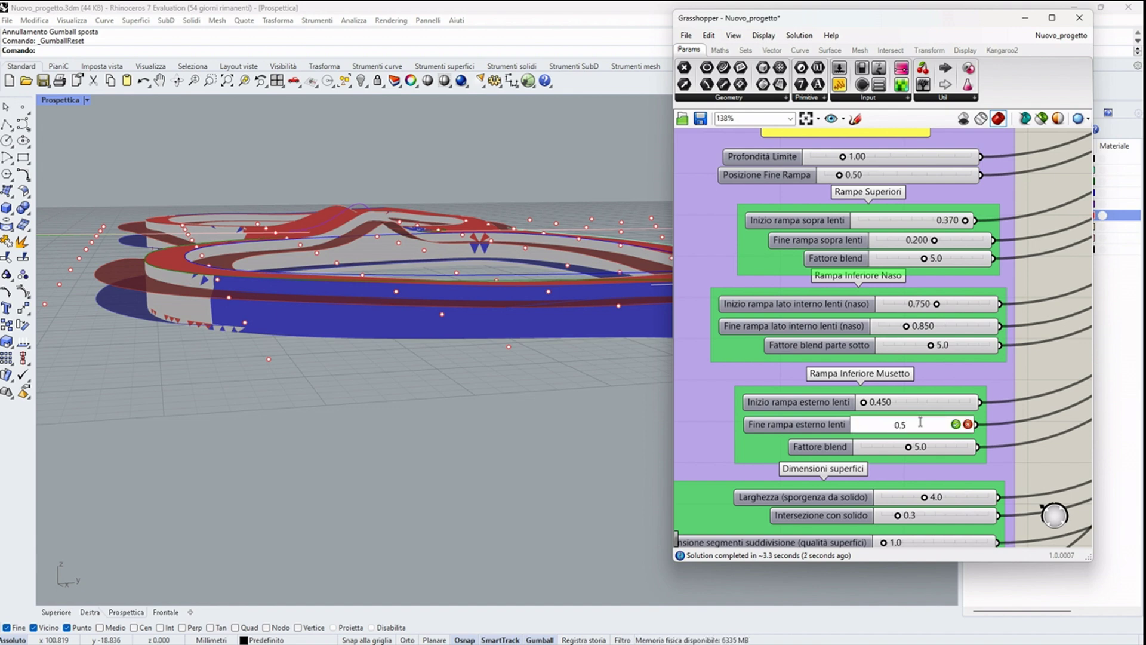
pyautogui.press('Return')
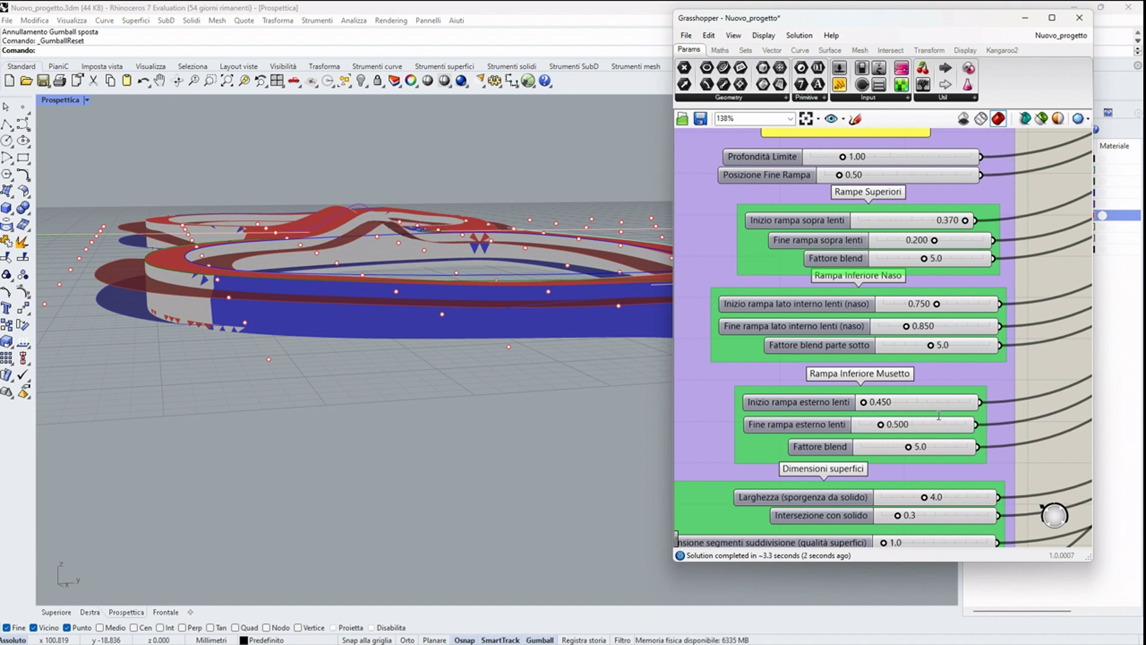